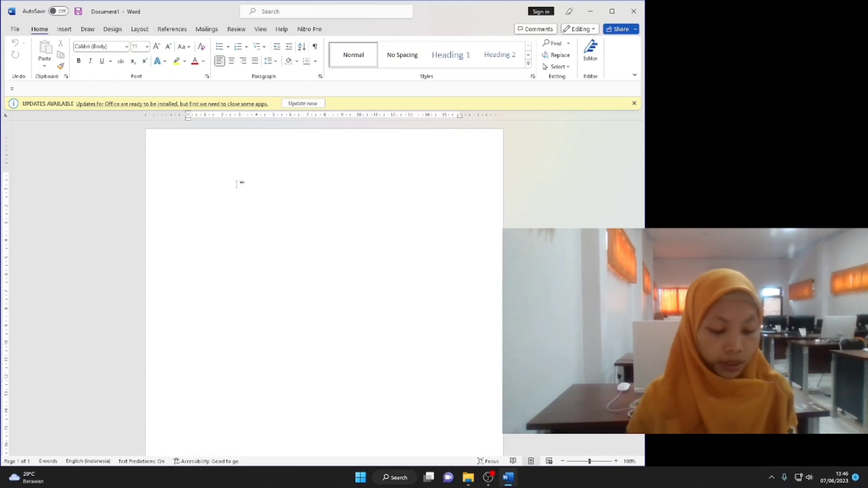
Type the PT ERLANGGA ELEKTRONIK letterhead with the company's address, phone, website and email lines.
{"action": "type", "text": "PT ERLAN"}
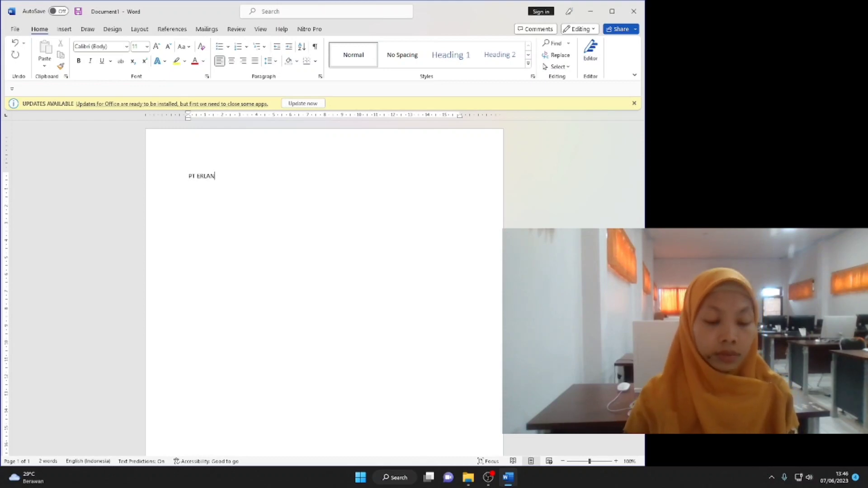
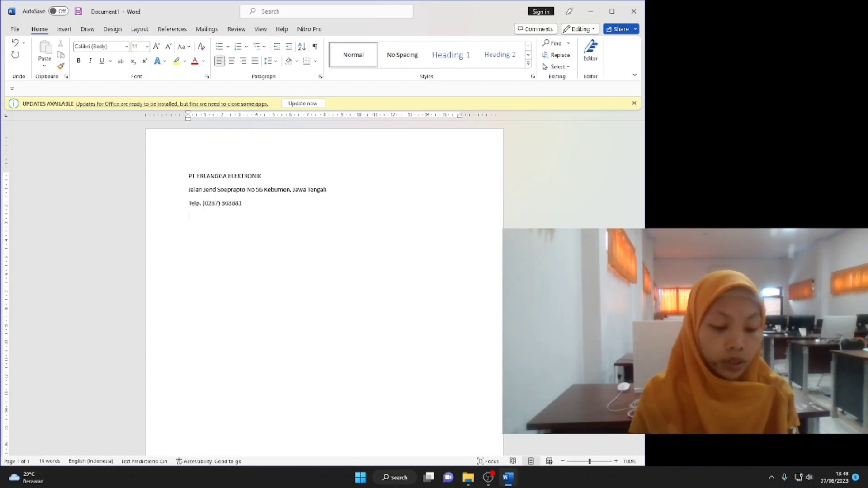
{"action": "type", "text": " Website: erlanggaelektronik"}
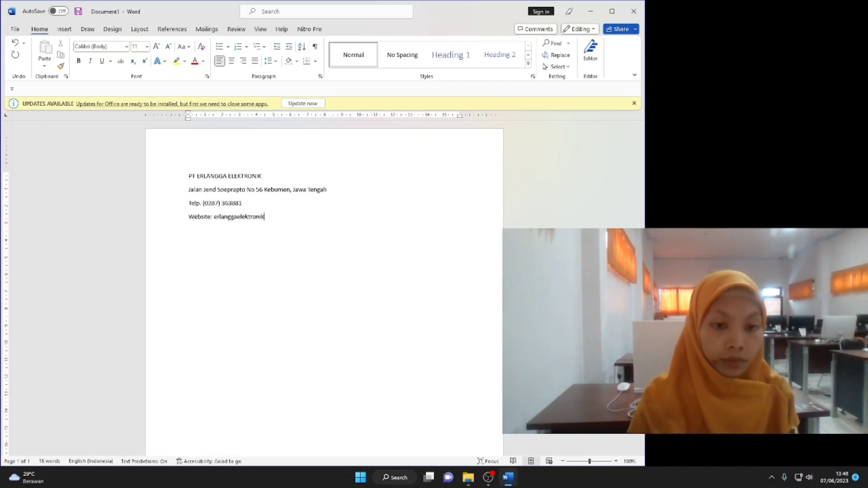
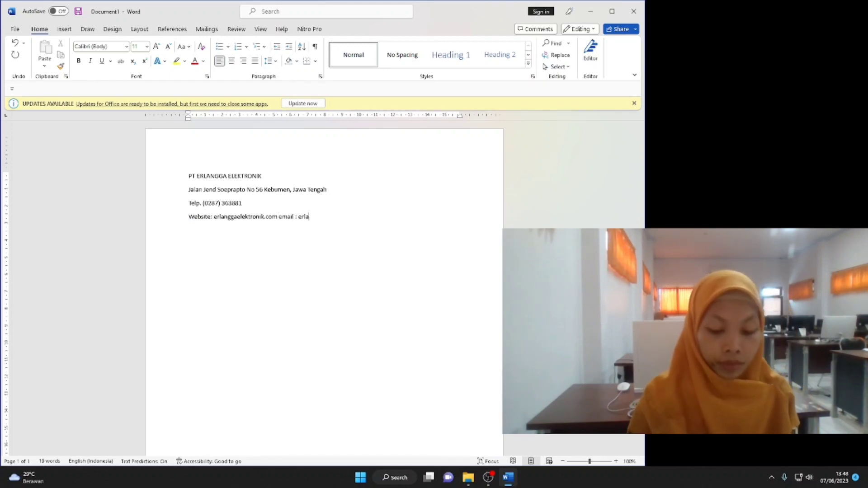
{"action": "key", "text": "Return"}
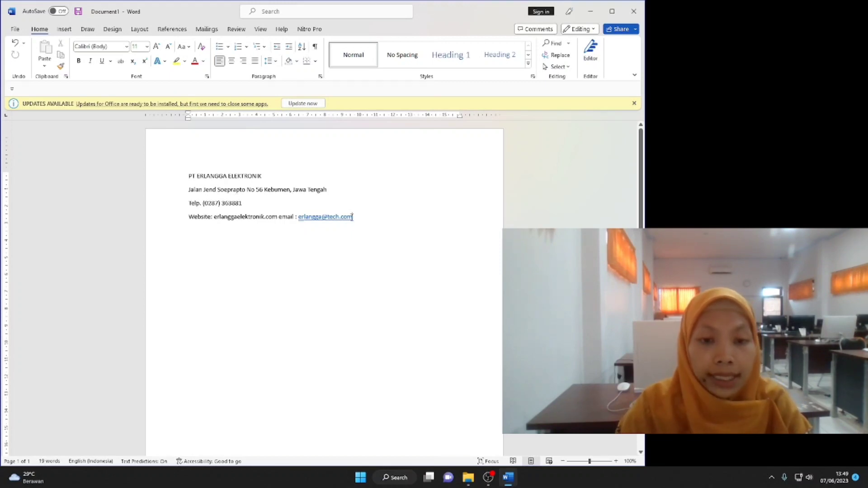
Add a double-line bottom border only, with no top, left or right border, under the letterhead.
{"action": "left_click", "coordinate": [315, 60]}
{"action": "left_click", "coordinate": [344, 270]}
{"action": "scroll", "coordinate": [290, 203], "scroll_direction": "down", "scroll_amount": 2}
{"action": "left_click", "coordinate": [310, 224]}
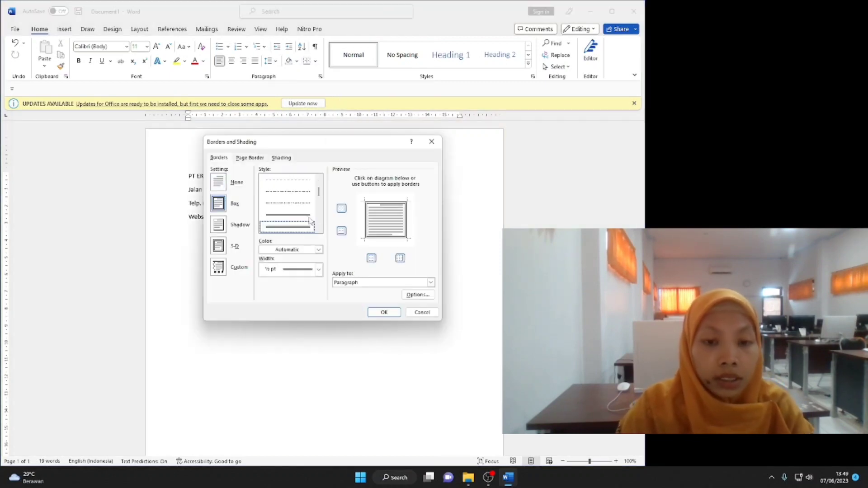
{"action": "left_click", "coordinate": [386, 201]}
{"action": "left_click", "coordinate": [366, 219]}
{"action": "left_click", "coordinate": [407, 220]}
{"action": "left_click", "coordinate": [383, 313]}
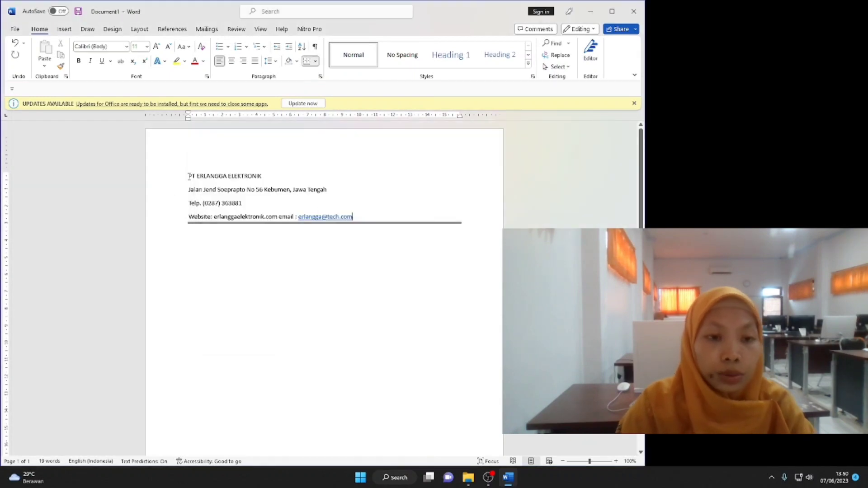
{"action": "left_click", "coordinate": [208, 233]}
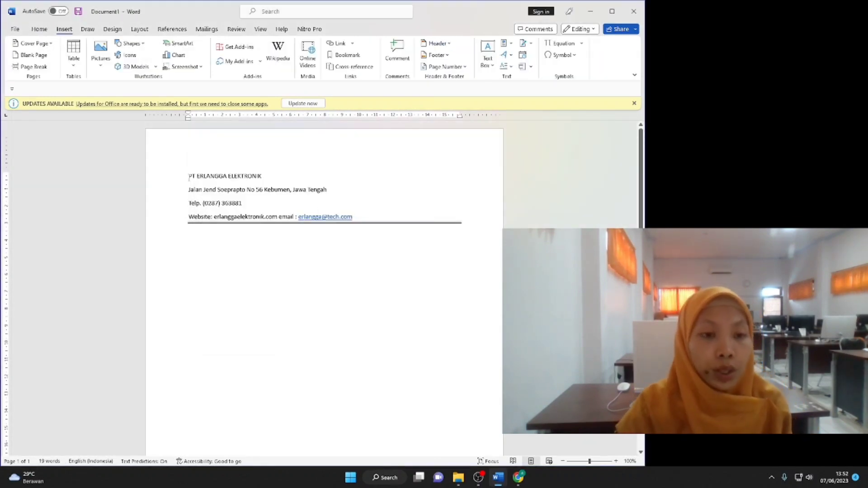
Insert the laptop image from this computer into the letter as the logo.
{"action": "left_click", "coordinate": [101, 65]}
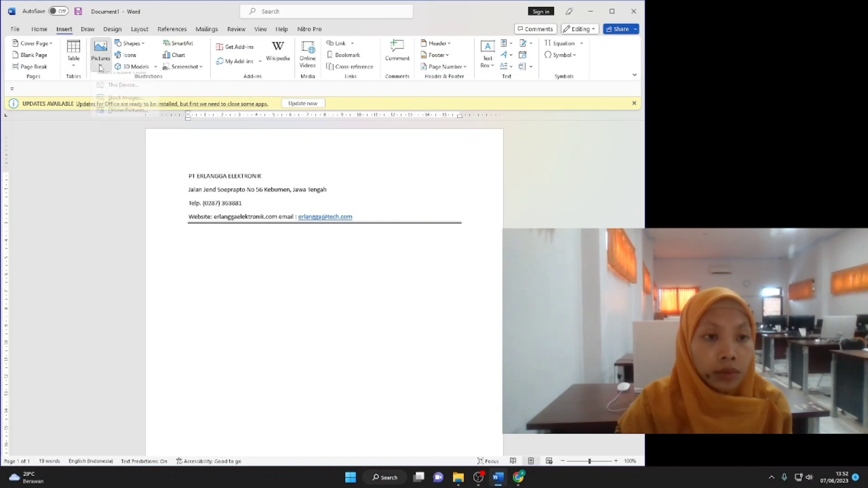
{"action": "left_click", "coordinate": [118, 91]}
{"action": "left_click", "coordinate": [123, 86]}
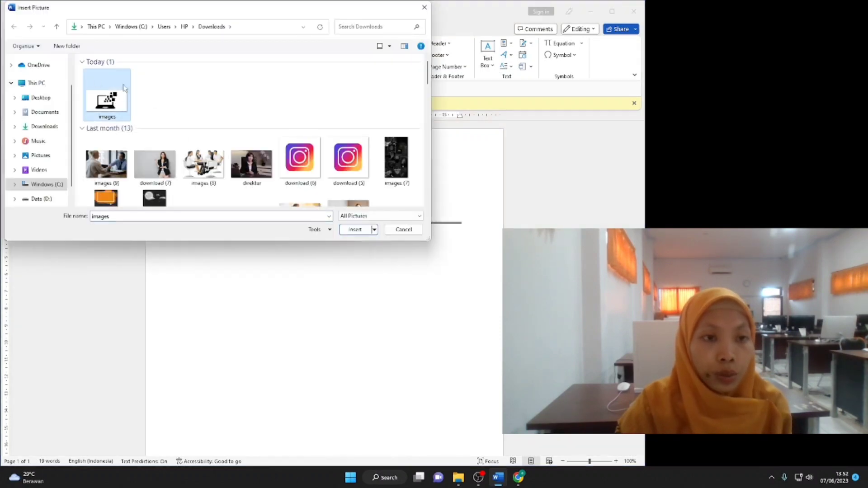
{"action": "left_click", "coordinate": [355, 229]}
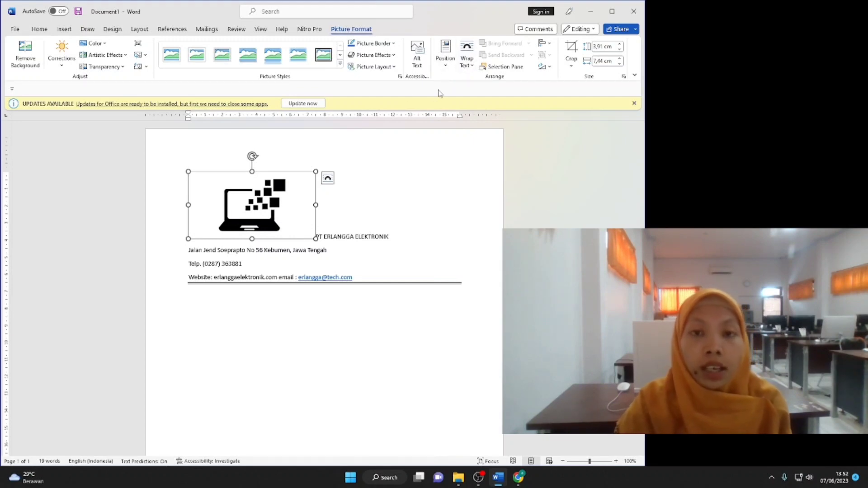
Set the logo's text wrapping to Square and shrink it beside the header lines.
{"action": "left_click", "coordinate": [467, 67]}
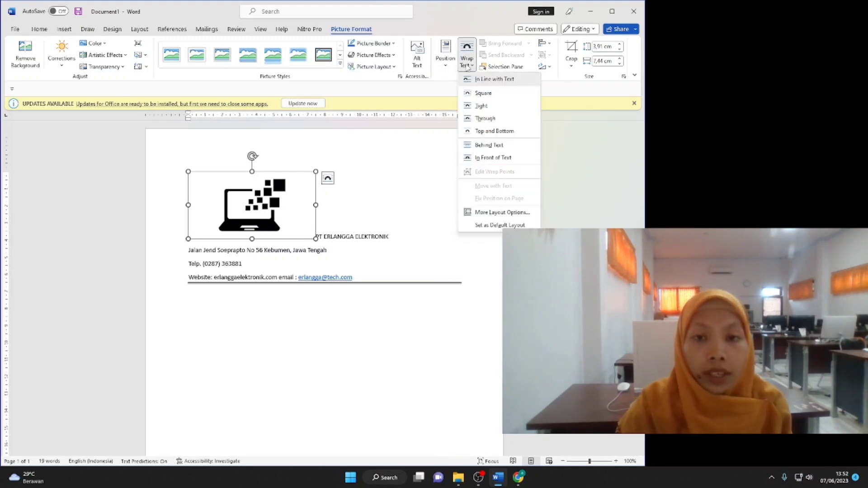
{"action": "left_click", "coordinate": [479, 99]}
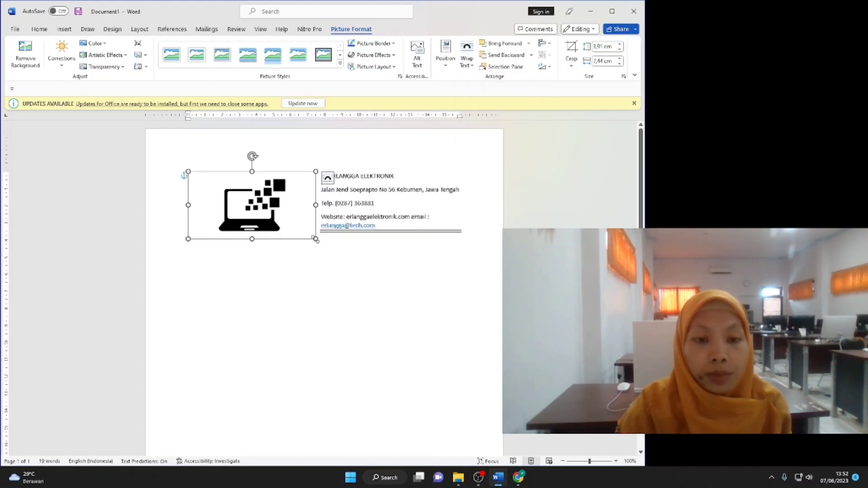
{"action": "left_click_drag", "start_coordinate": [315, 239], "coordinate": [251, 211]}
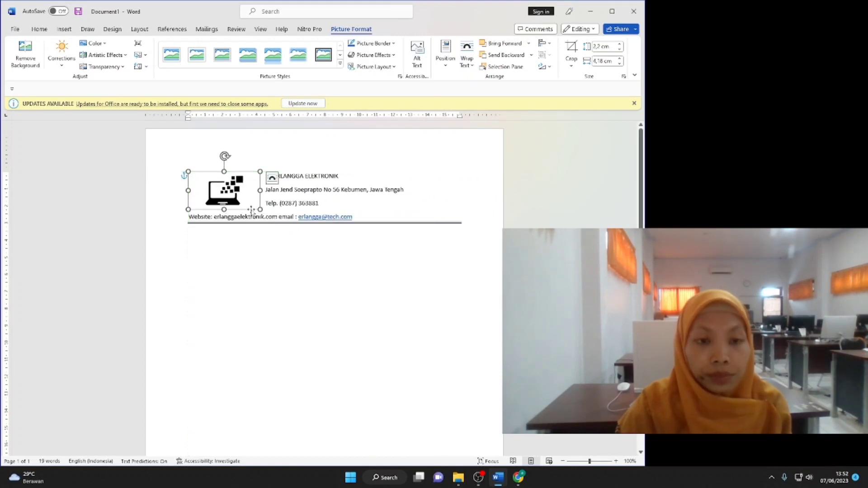
{"action": "left_click", "coordinate": [305, 198]}
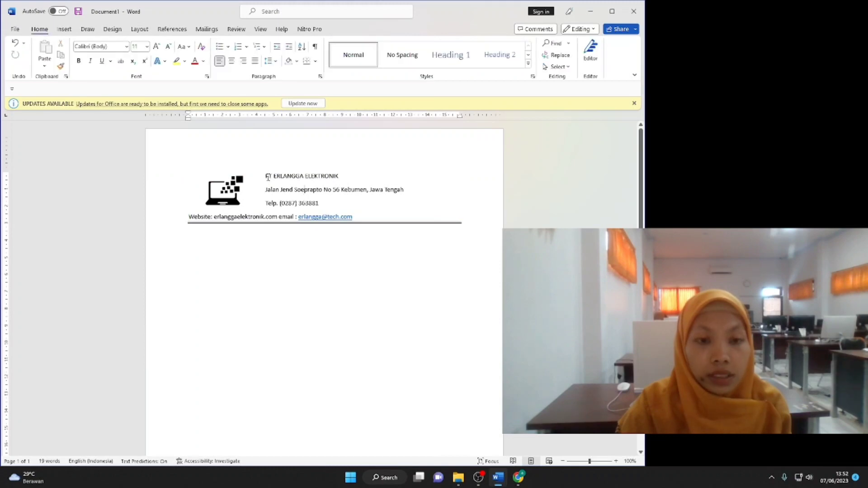
Add 'Nomor : 019/PW-1/VI/2023', the date '7 Juni 2023' and 'Perihal : Penawaran Komputer'.
{"action": "left_click", "coordinate": [218, 239]}
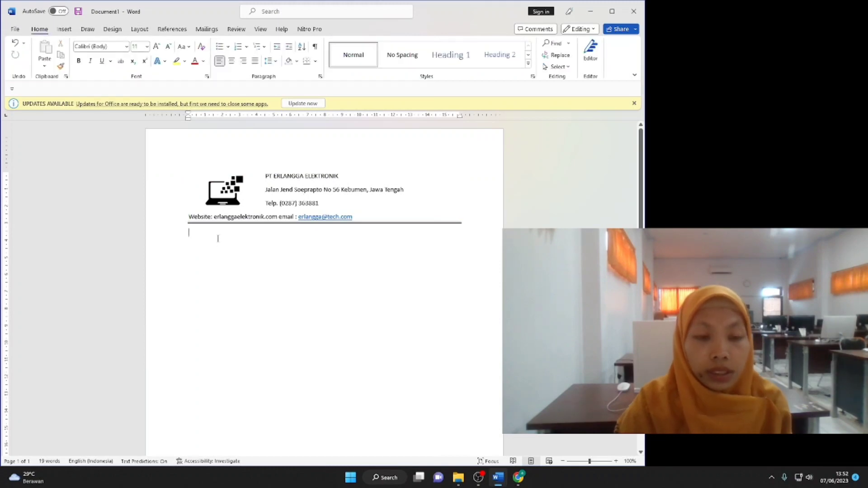
{"action": "type", "text": "Nomor : "}
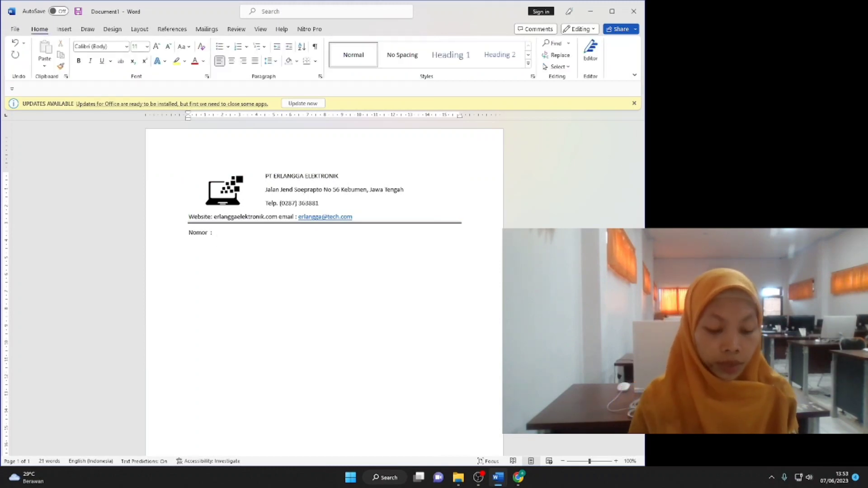
{"action": "type", "text": "019/"}
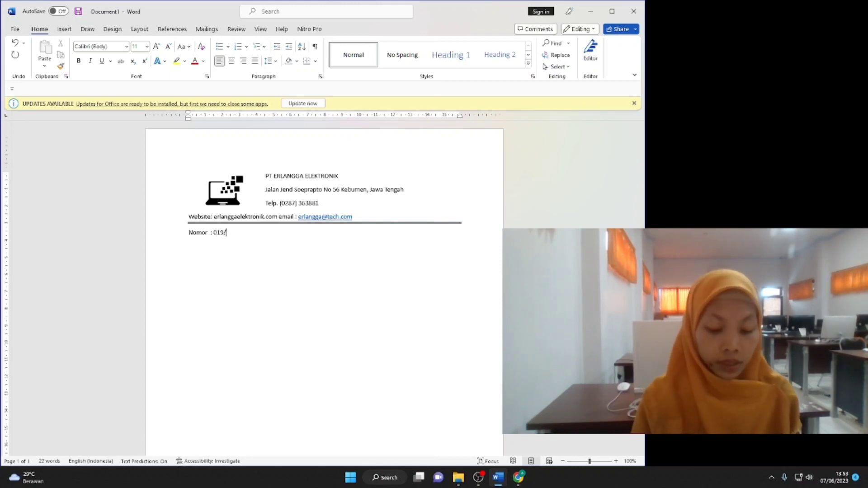
{"action": "type", "text": "PW-1/VI/2023"}
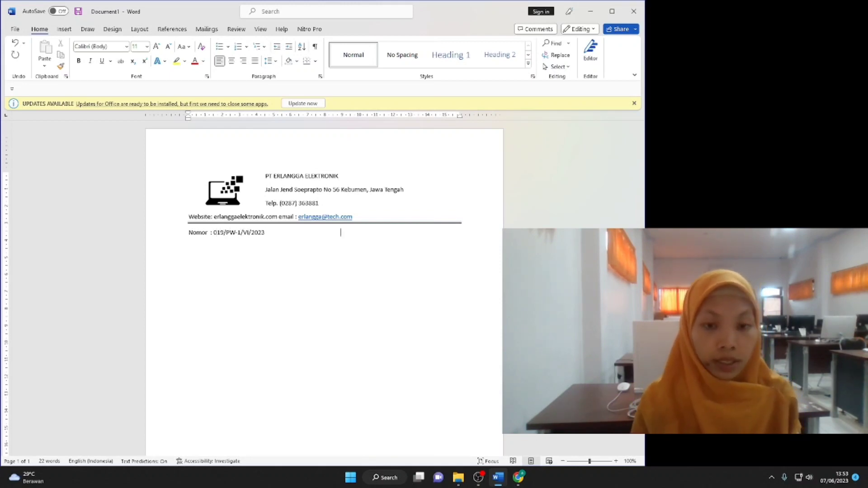
{"action": "double_click", "coordinate": [383, 232]}
{"action": "type", "text": "7 Juni 2023"}
{"action": "key", "text": "BackSpace"}
{"action": "key", "text": "BackSpace"}
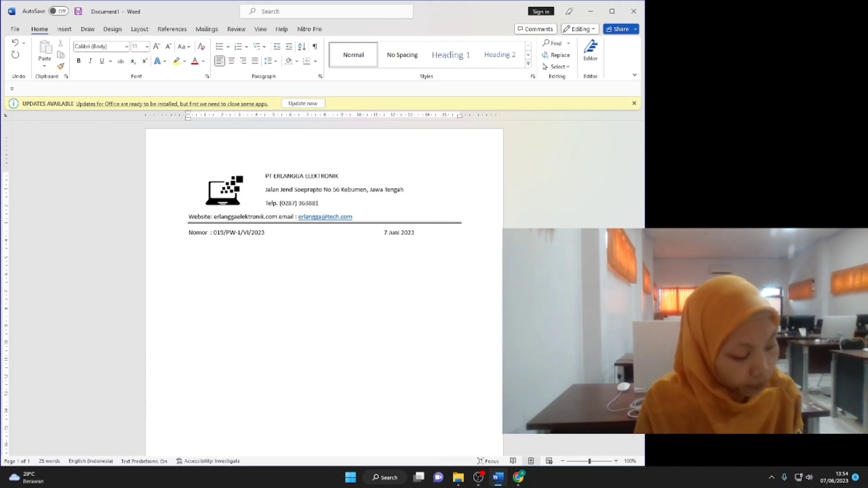
{"action": "type", "text": "Perihal : Penawaran Comp"}
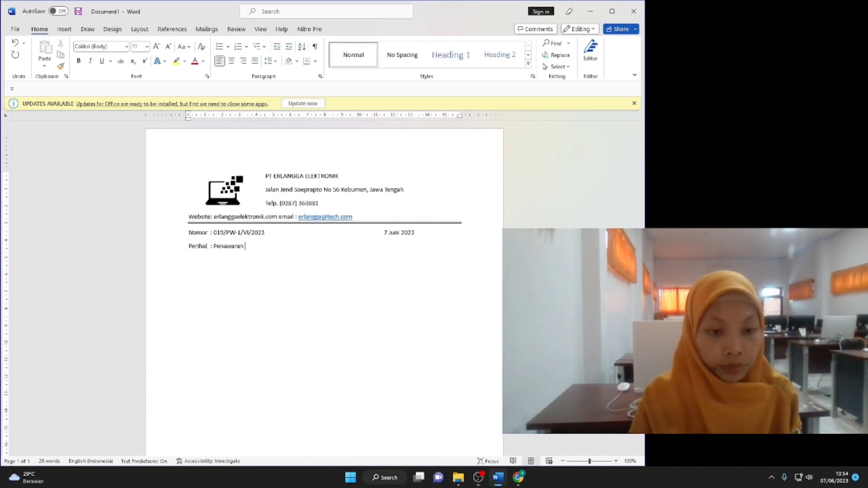
{"action": "key", "text": "Delete"}
{"action": "type", "text": "K"}
Type PT Dinda Komputer Jaya with the recipient's street address, city and province, then 'Dengan hormat,'.
{"action": "key", "text": "End"}
{"action": "key", "text": "Return"}
{"action": "key", "text": "Return"}
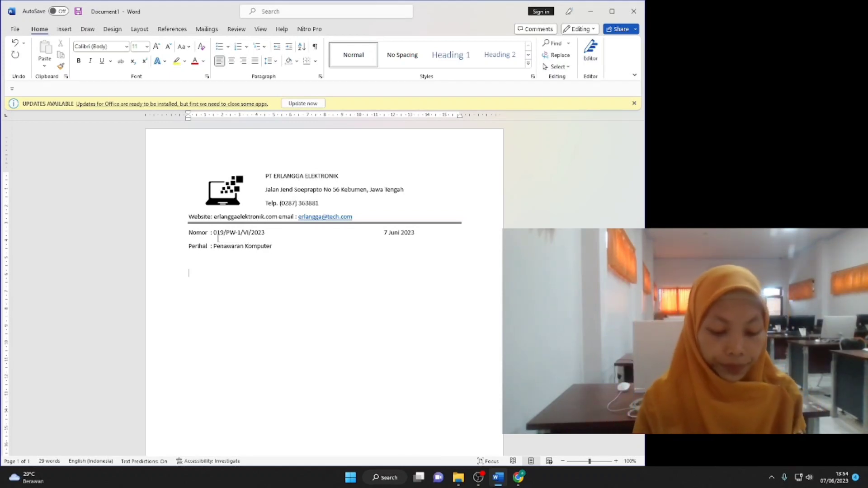
{"action": "type", "text": "Kepada"}
{"action": "key", "text": "BackSpace"}
{"action": "key", "text": "BackSpace"}
{"action": "key", "text": "BackSpace"}
{"action": "key", "text": "BackSpace"}
{"action": "key", "text": "BackSpace"}
{"action": "key", "text": "BackSpace"}
{"action": "type", "text": "PT Dinda"}
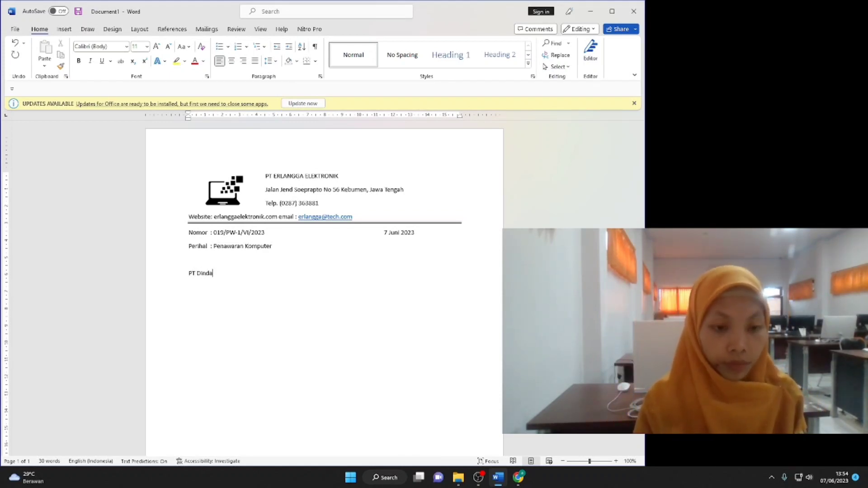
{"action": "type", "text": " Komputer Jaya "}
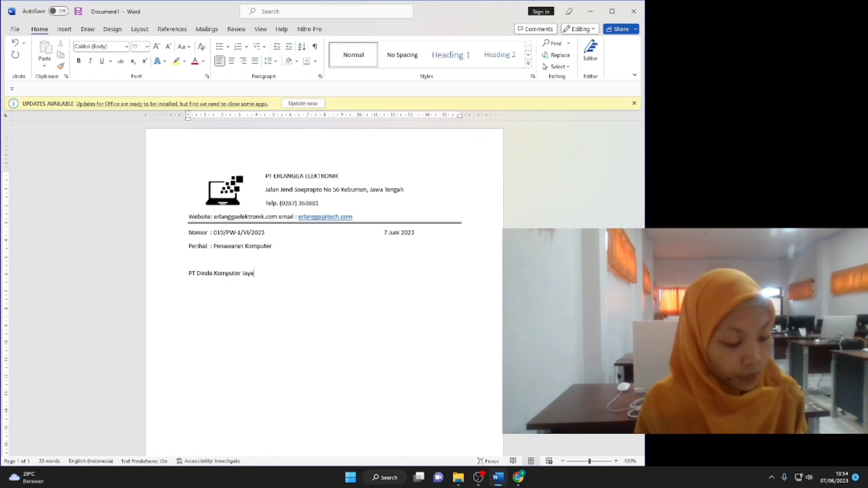
{"action": "type", "text": "Jalan Perintis "}
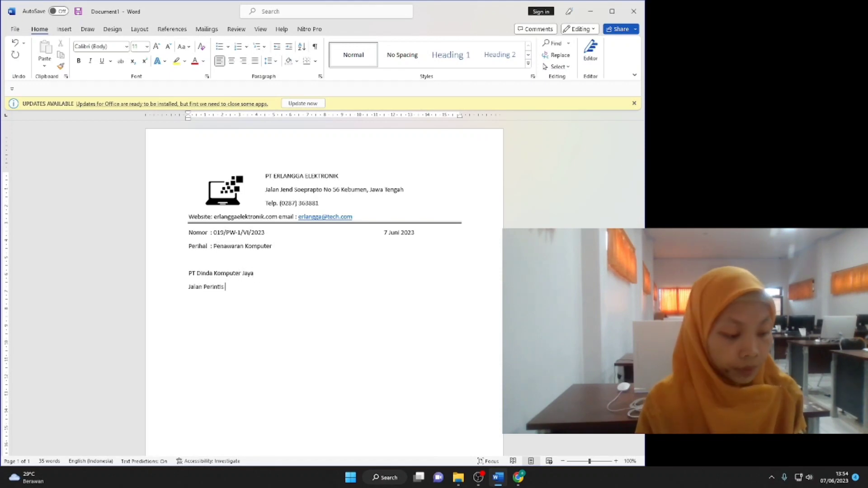
{"action": "type", "text": "Kemerdekaan Km 123"}
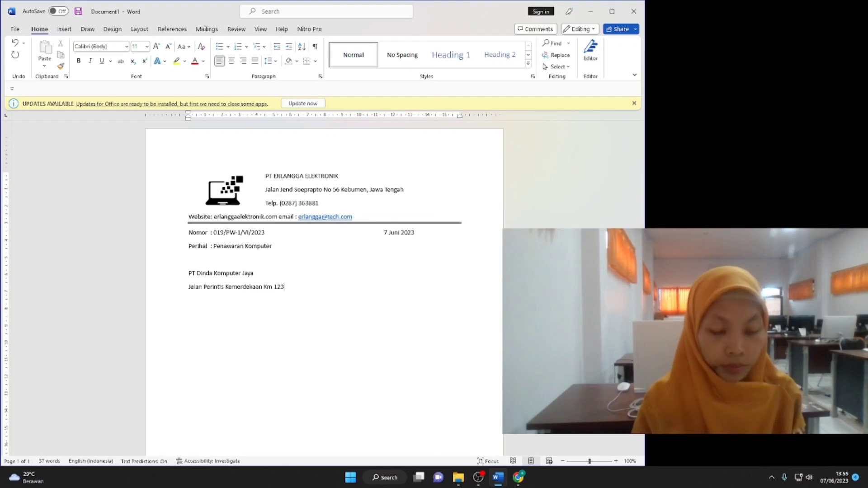
{"action": "type", "text": ", Depok Jawa Barat"}
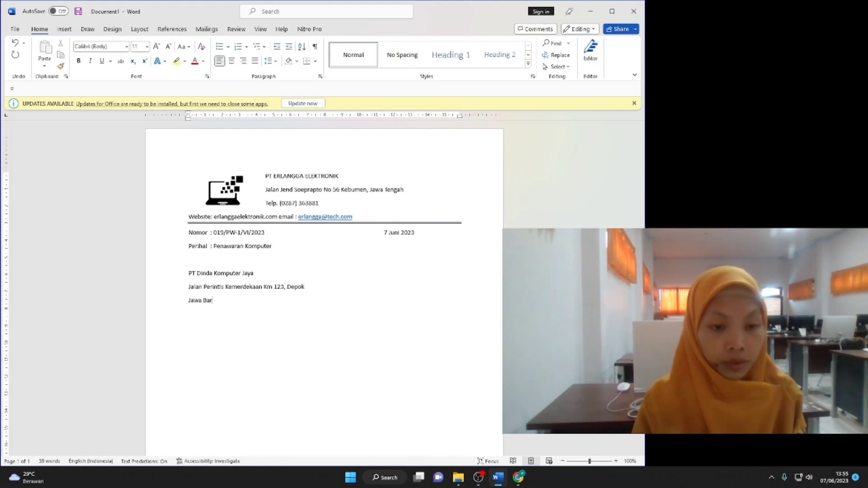
{"action": "key", "text": "Return"}
{"action": "key", "text": "Return"}
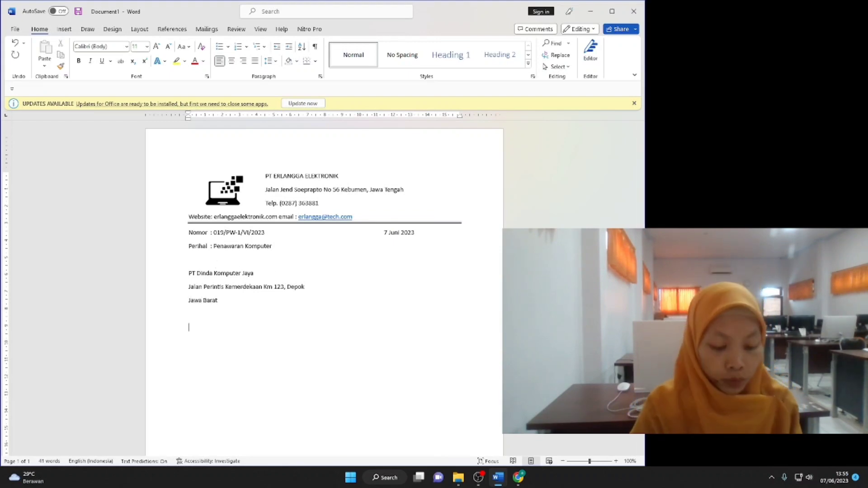
{"action": "type", "text": "Dengan hormat,"}
{"action": "key", "text": "Return"}
{"action": "key", "text": "Return"}
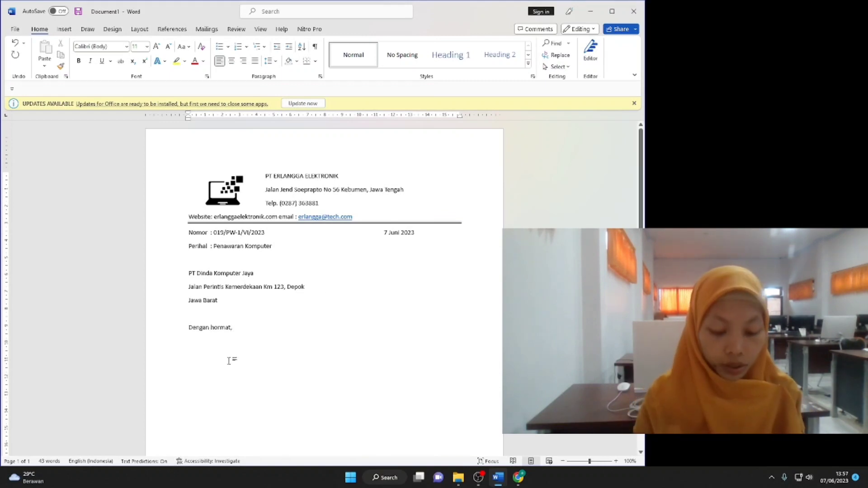
Write the opening paragraph offering PT Erlangga Elektronik's newest product, ending 'sebuah komputer dengan spesifikasi'.
{"action": "type", "text": "Kami dari"}
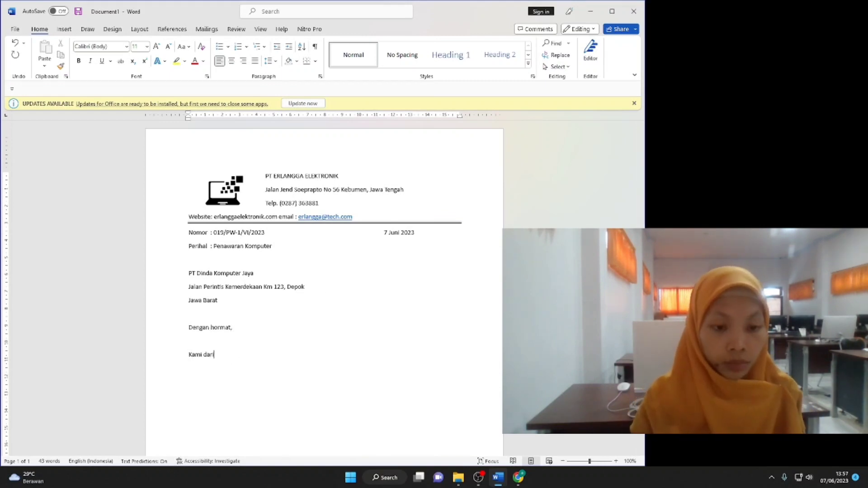
{"action": "type", "text": " PT Erlangga Elektroni"}
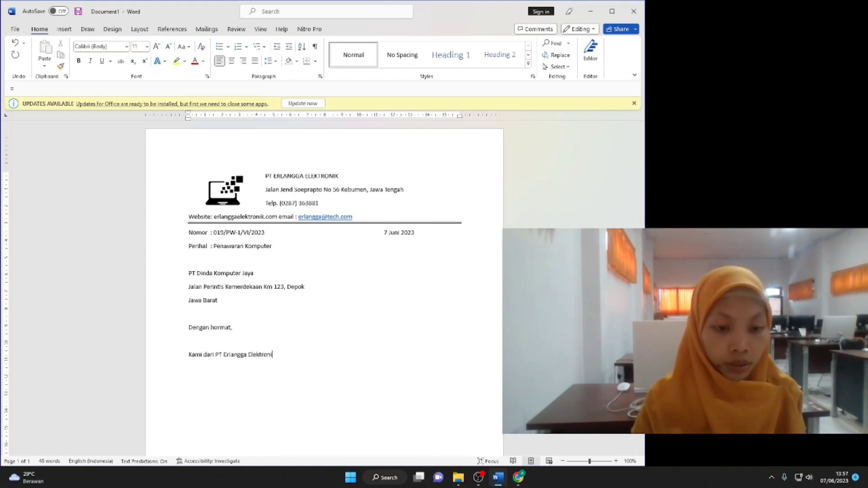
{"action": "type", "text": "k bermaksud menawarkan produk perusa"}
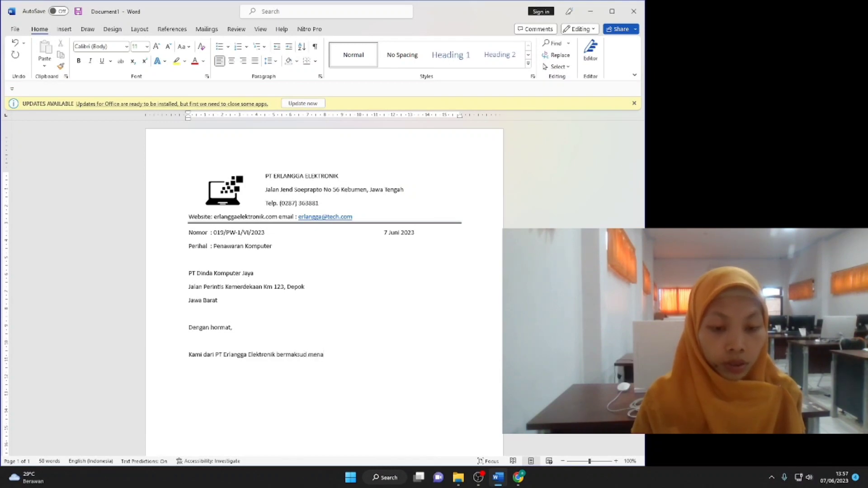
{"action": "key", "text": "BackSpace"}
{"action": "key", "text": "BackSpace"}
{"action": "key", "text": "BackSpace"}
{"action": "key", "text": "BackSpace"}
{"action": "key", "text": "BackSpace"}
{"action": "key", "text": "BackSpace"}
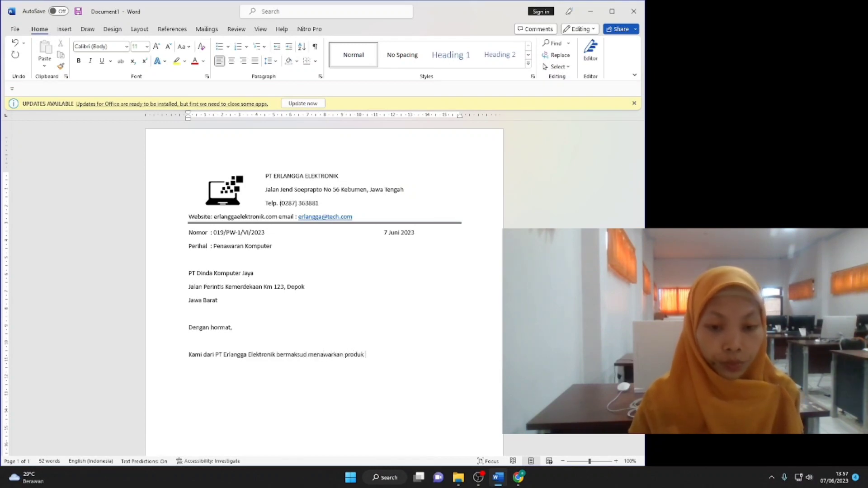
{"action": "type", "text": "terbaru perusahaan kami"}
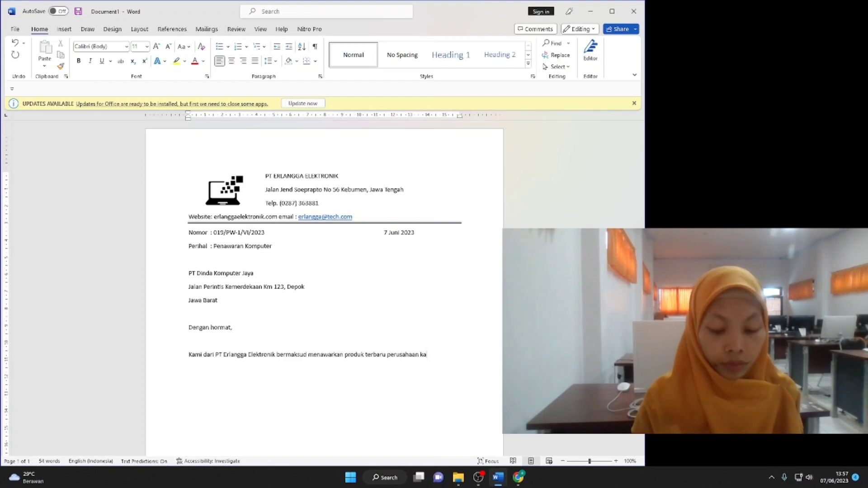
{"action": "type", "text": "."}
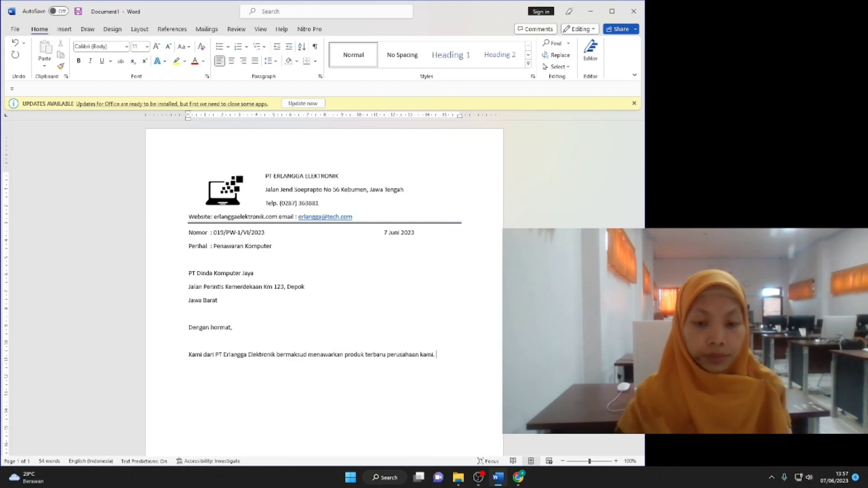
{"action": "type", "text": "Pr"}
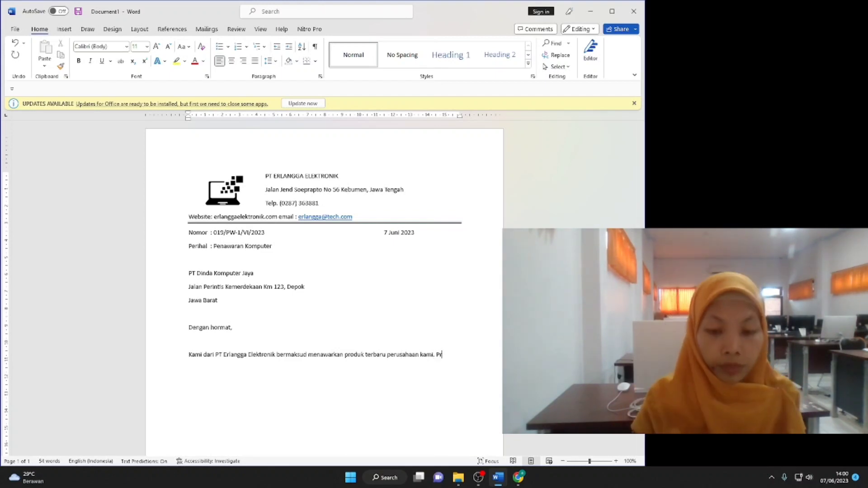
{"action": "type", "text": "oduk yang akan kami tawarkan adalah komputer"}
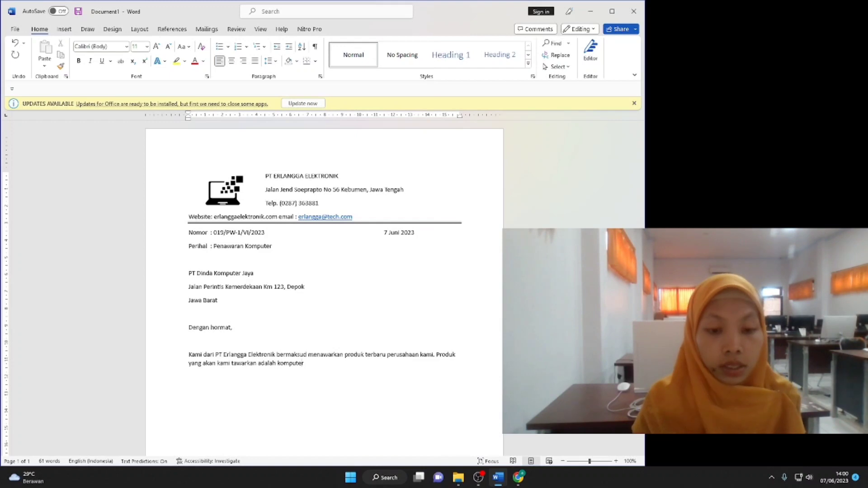
{"action": "left_click", "coordinate": [280, 364]}
{"action": "type", "text": "sebuah komputer"}
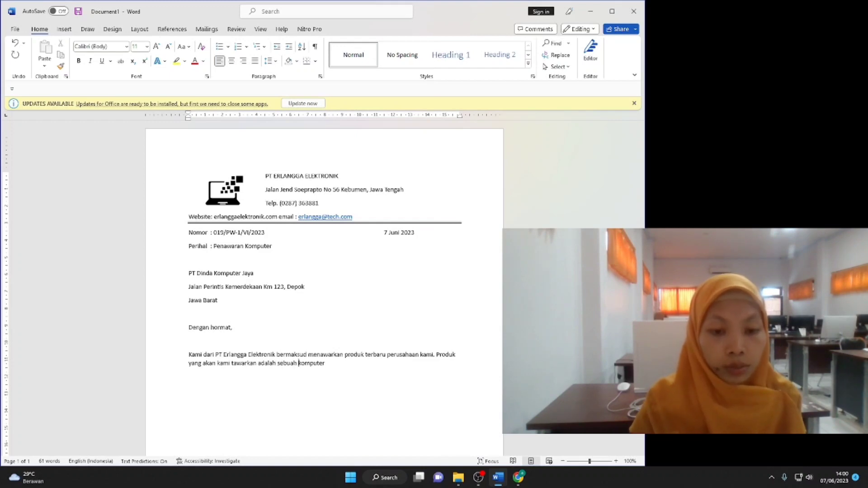
{"action": "key", "text": "End"}
{"action": "type", "text": "dengan spesifikasi"}
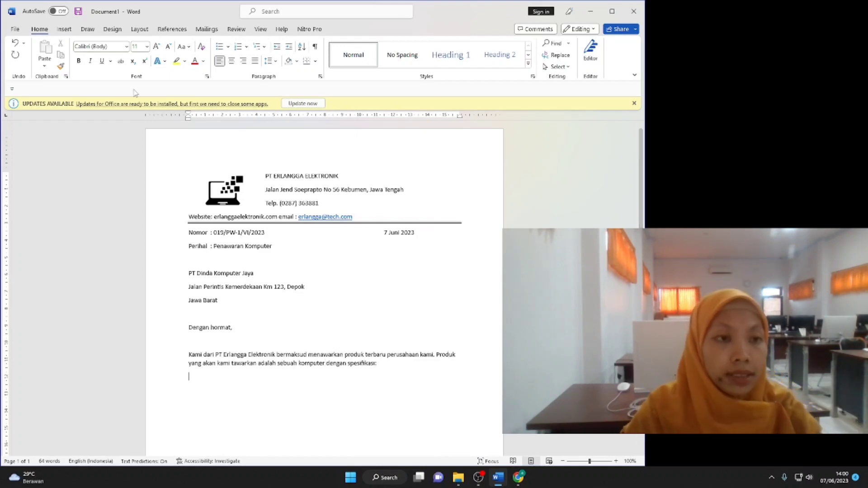
{"action": "left_click", "coordinate": [64, 29]}
{"action": "left_click", "coordinate": [74, 68]}
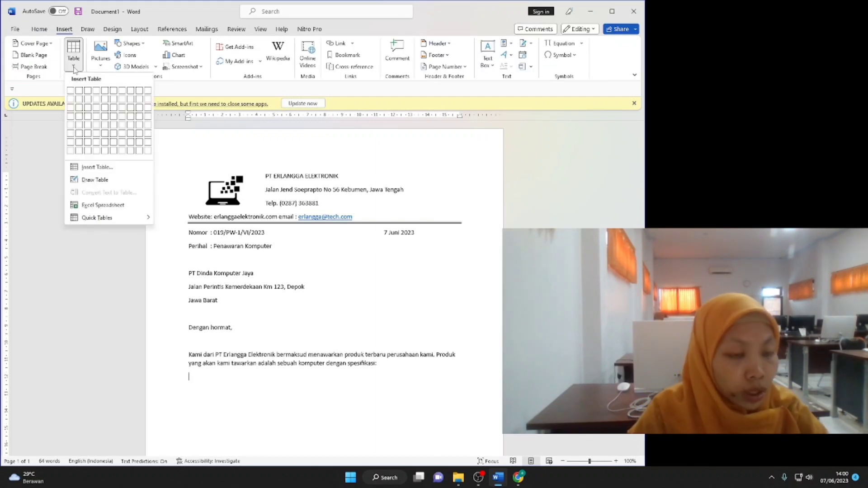
Insert a 4-column, 2-row table with headers Merk, Type, Warna and Ukuran.
{"action": "left_click", "coordinate": [96, 100]}
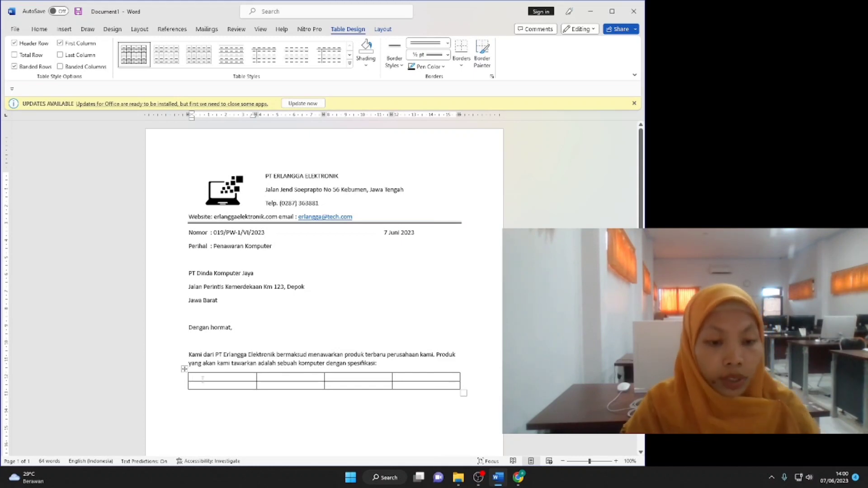
{"action": "type", "text": "Merk"}
{"action": "left_click", "coordinate": [272, 377]}
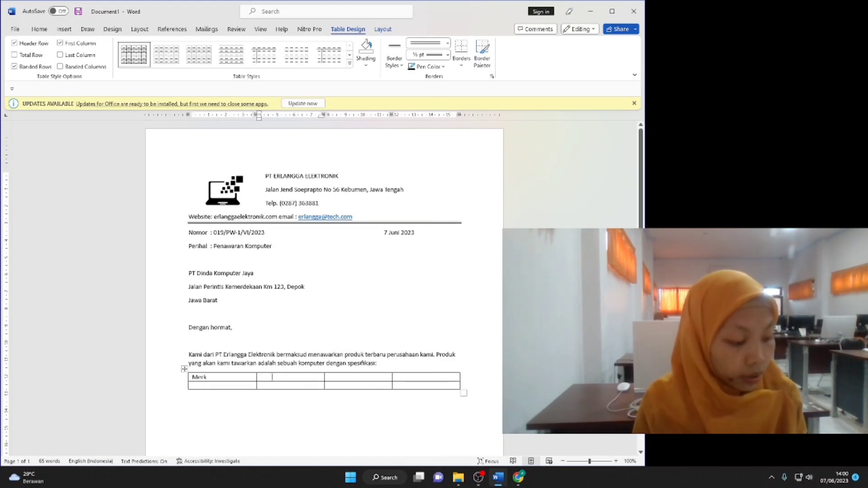
{"action": "type", "text": "Type"}
{"action": "left_click", "coordinate": [361, 377]}
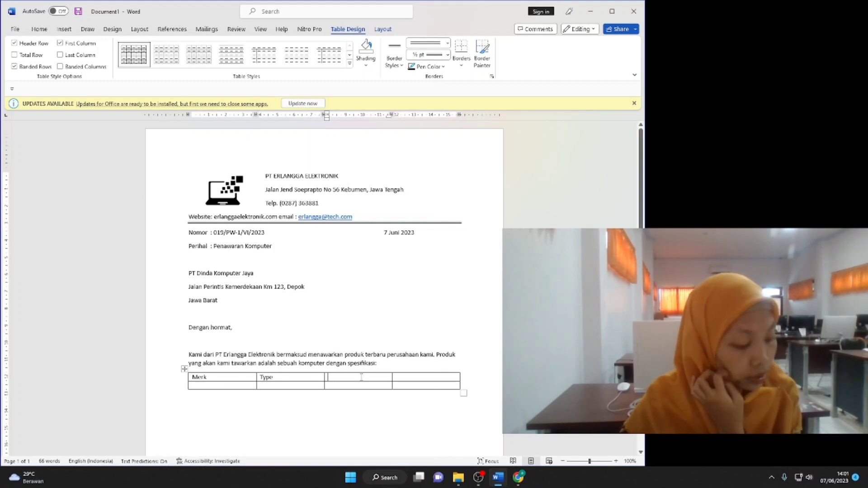
{"action": "type", "text": "Warna"}
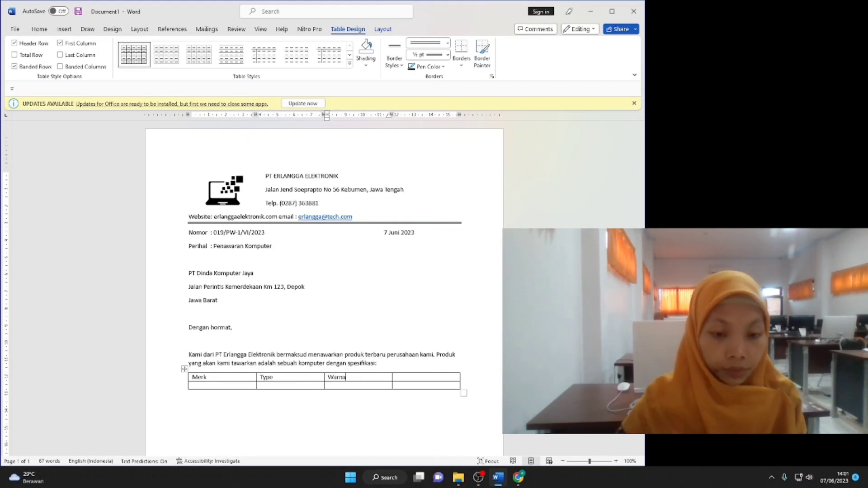
{"action": "left_click", "coordinate": [423, 379]}
{"action": "type", "text": "Ukuran"}
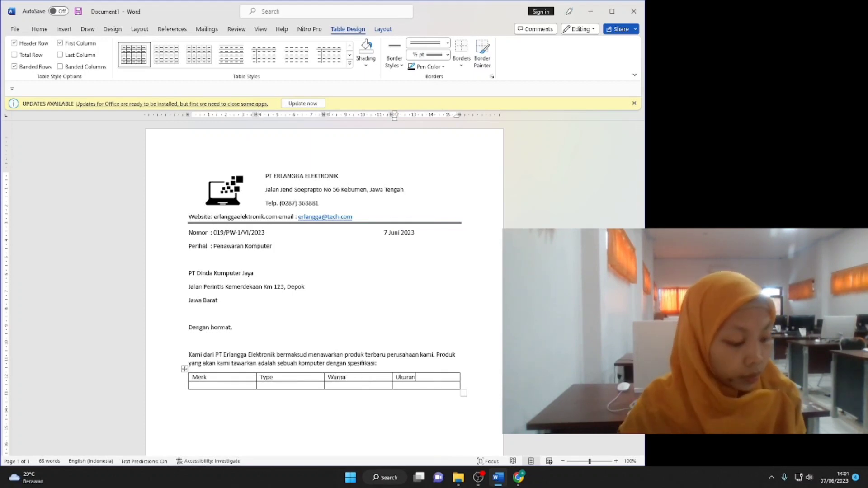
Add a fifth column right of Ukuran headed Harga.
{"action": "left_click_drag", "start_coordinate": [414, 377], "coordinate": [416, 387]}
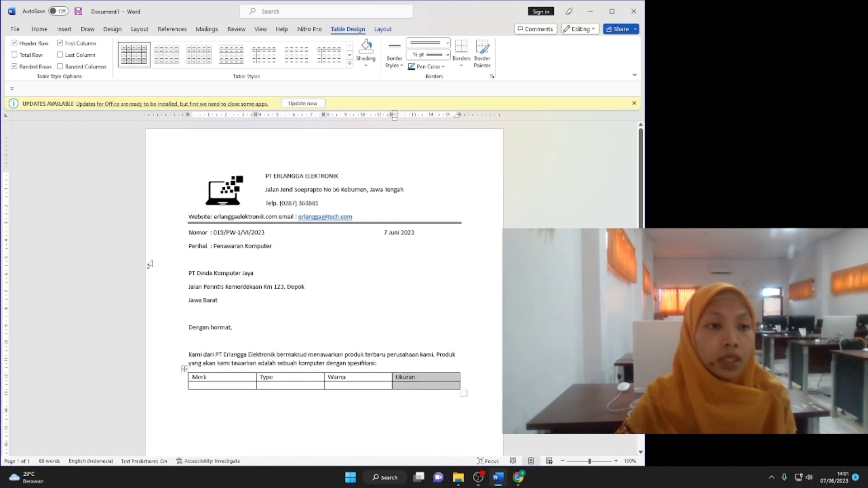
{"action": "left_click", "coordinate": [384, 30]}
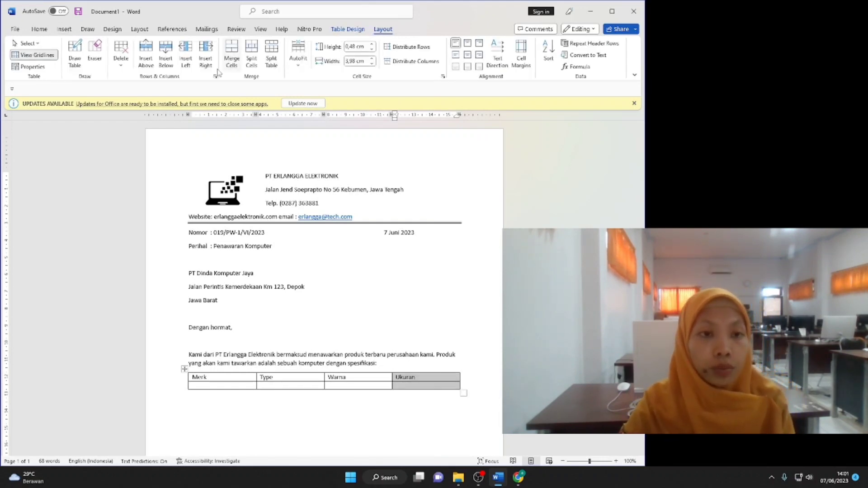
{"action": "left_click", "coordinate": [205, 57]}
{"action": "left_click", "coordinate": [435, 379]}
{"action": "type", "text": "Harga"}
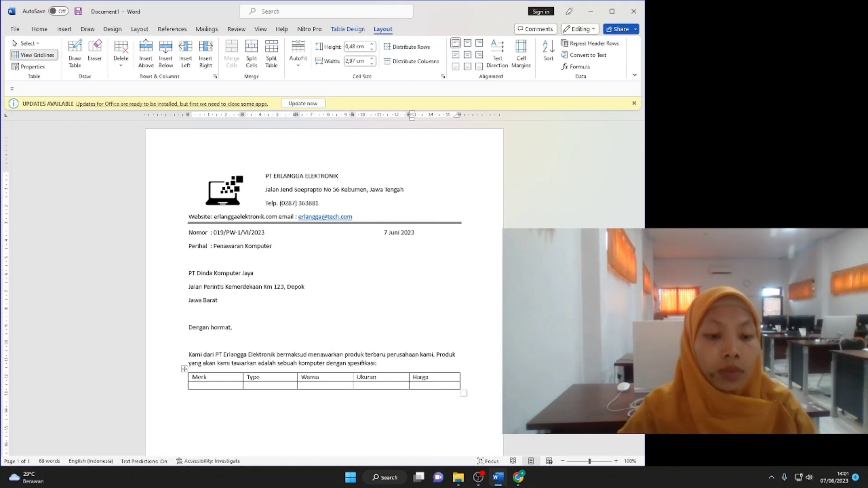
{"action": "left_click", "coordinate": [193, 386]}
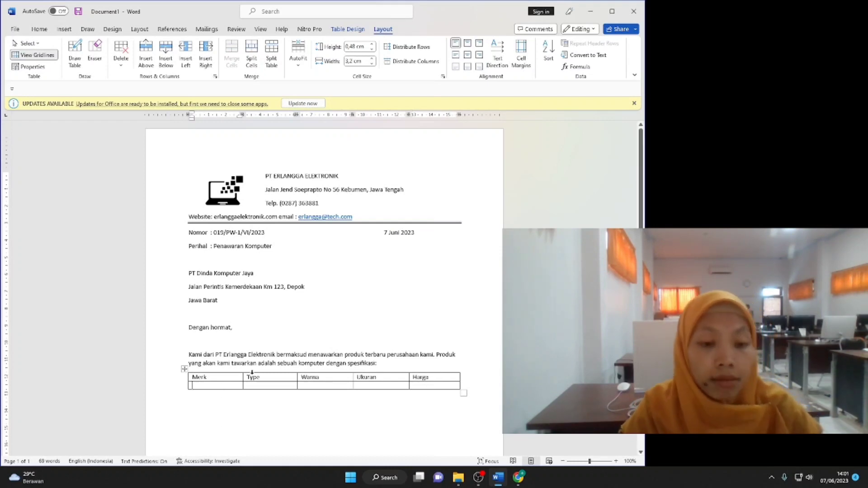
Fill the row's Merk and Type cells with Toshiba and Sateliter L840.
{"action": "type", "text": "Satelite"}
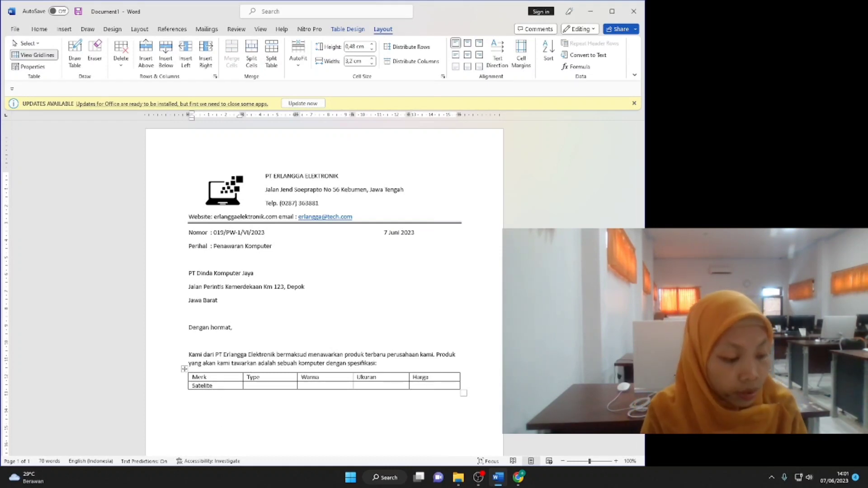
{"action": "key", "text": "BackSpace"}
{"action": "key", "text": "BackSpace"}
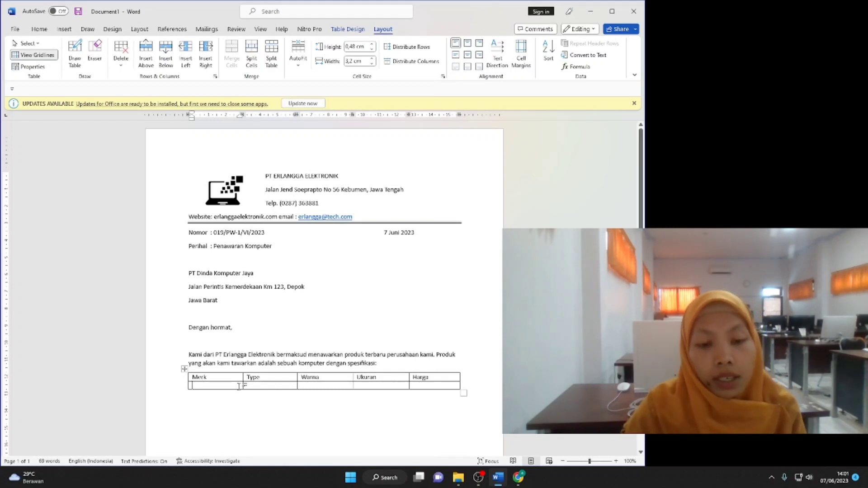
{"action": "type", "text": "Toshiba"}
{"action": "key", "text": "Tab"}
{"action": "type", "text": "satel"}
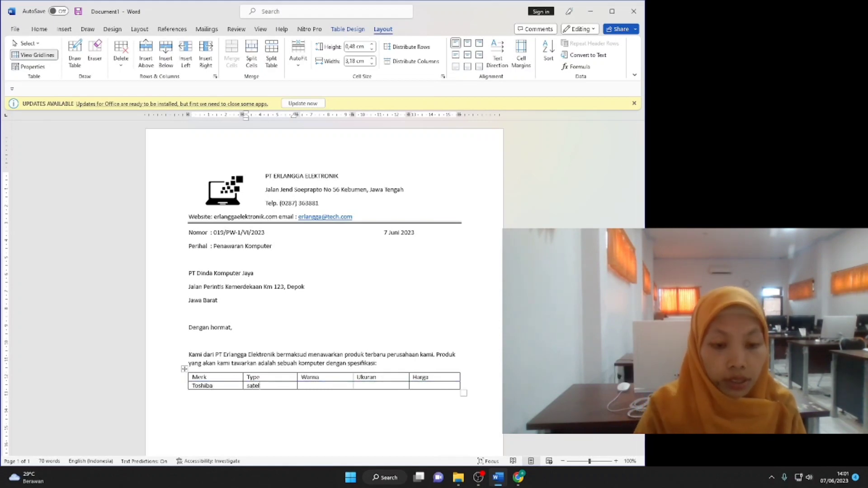
{"action": "key", "text": "BackSpace"}
{"action": "key", "text": "BackSpace"}
{"action": "key", "text": "BackSpace"}
{"action": "key", "text": "BackSpace"}
{"action": "key", "text": "BackSpace"}
{"action": "type", "text": "Sateliter"}
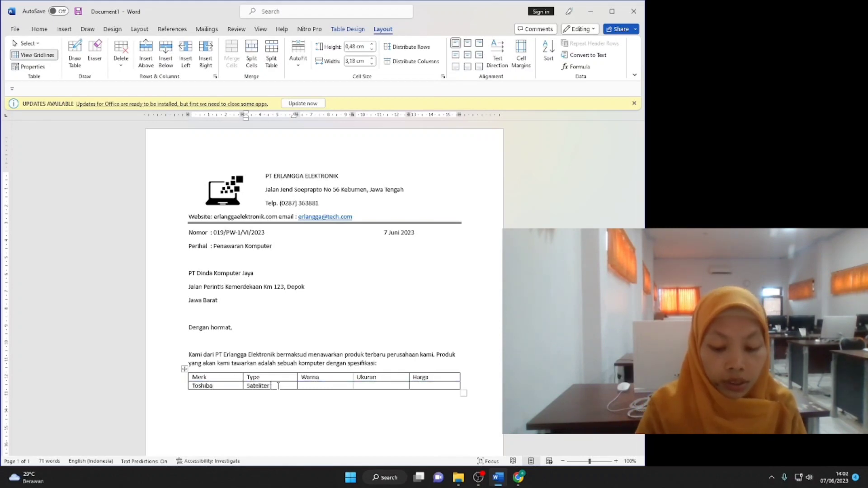
{"action": "type", "text": " L840"}
{"action": "key", "text": "Tab"}
Enter the colours, size 13 and price Rp 6.850.000 in the remaining cells.
{"action": "type", "text": "me"}
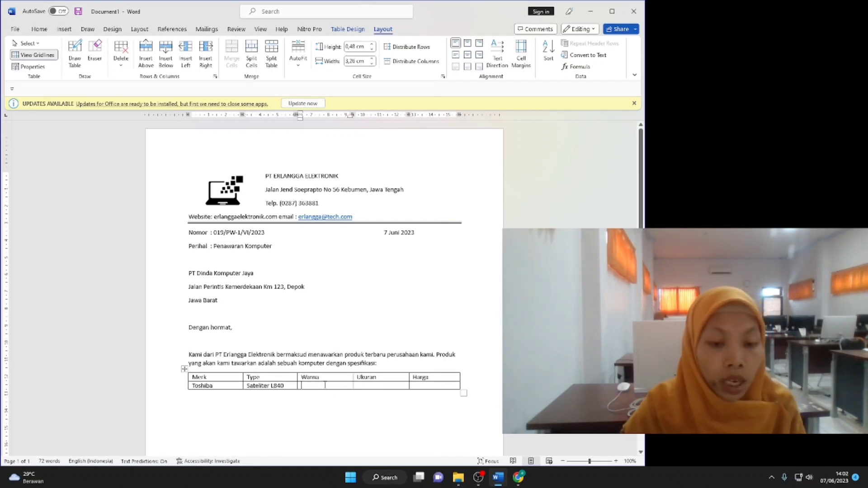
{"action": "type", "text": "rah, putih"}
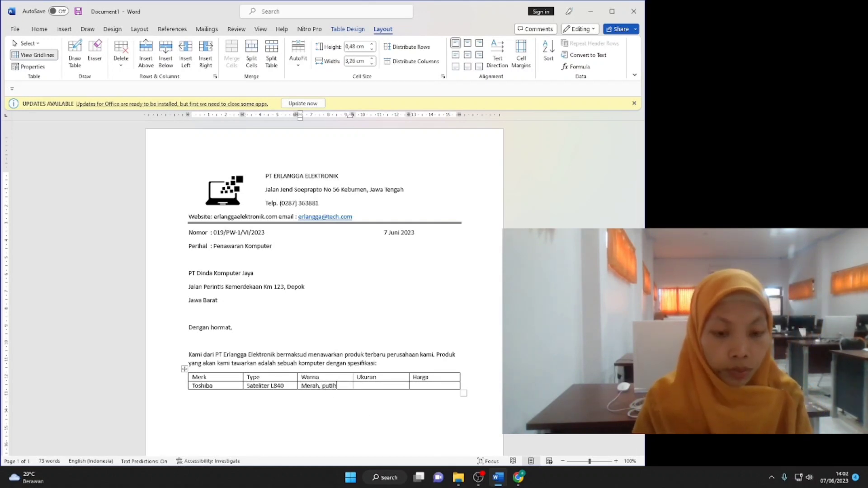
{"action": "type", "text": ", hitam dan metalik"}
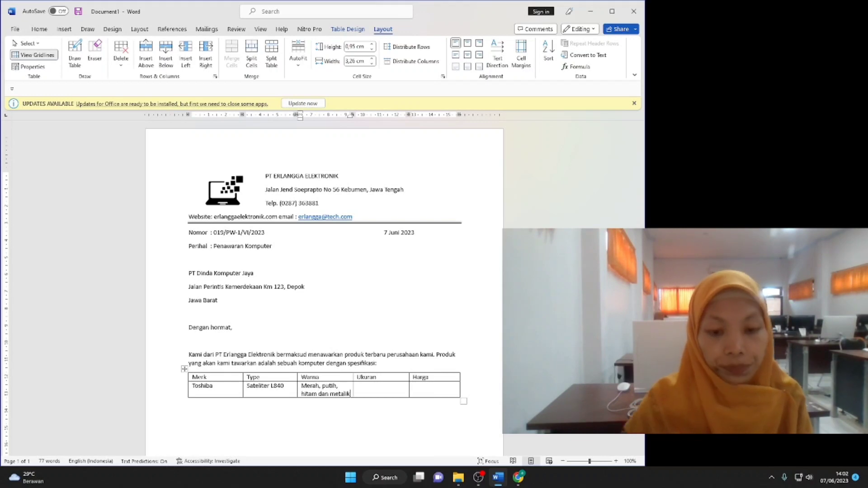
{"action": "key", "text": "Tab"}
{"action": "type", "text": "13"}
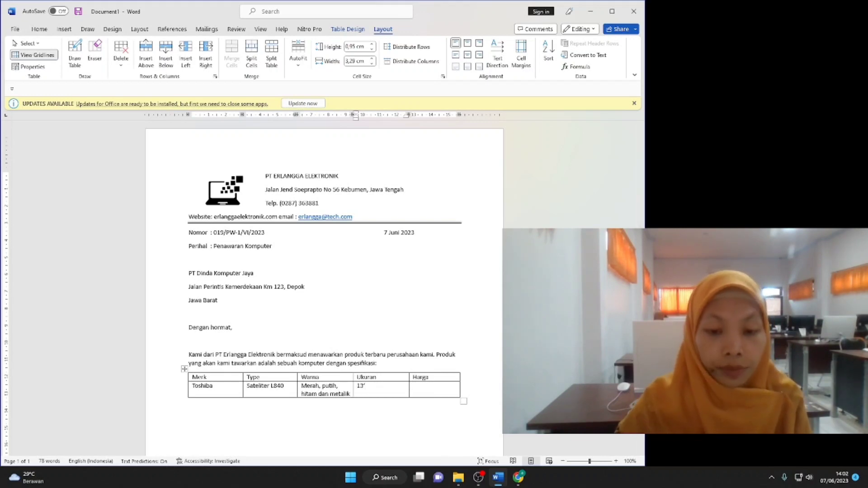
{"action": "key", "text": "Tab"}
{"action": "type", "text": "Rp"}
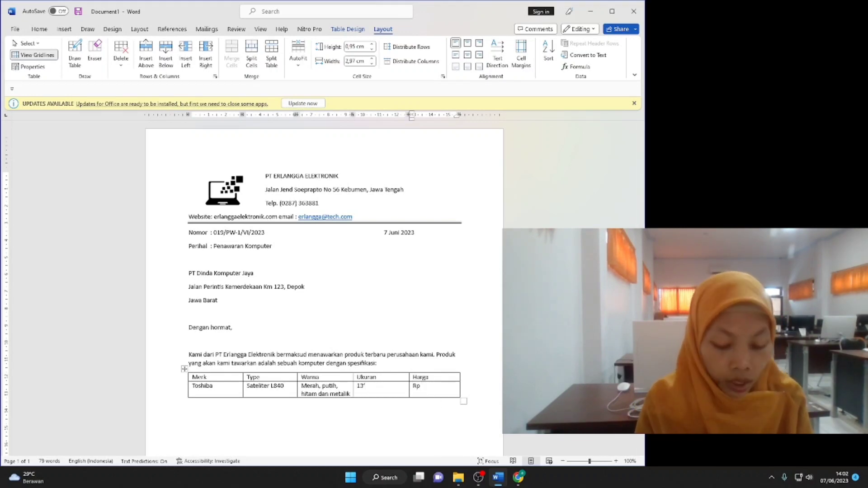
{"action": "type", "text": " 6,850000"}
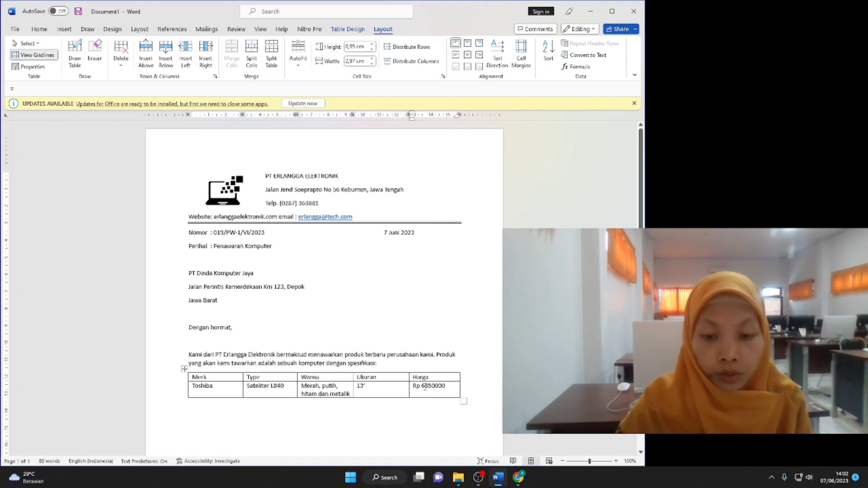
{"action": "key", "text": "Left"}
{"action": "key", "text": "Left"}
{"action": "key", "text": "Left"}
{"action": "type", "text": "."}
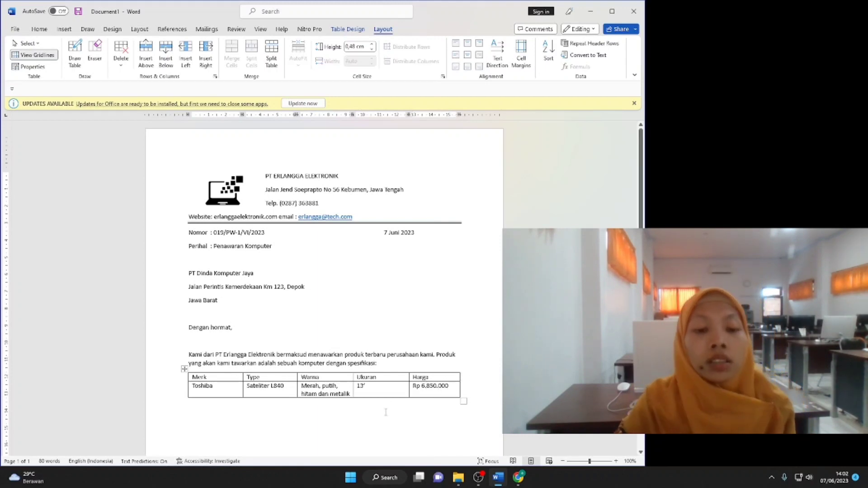
{"action": "left_click", "coordinate": [210, 413]}
Type 'Bila Bapak/Ibu berminat, ada beberapa tawaran menarik yang dapat kami berikan, diantaranya' below the table.
{"action": "type", "text": "Bila Bapalk"}
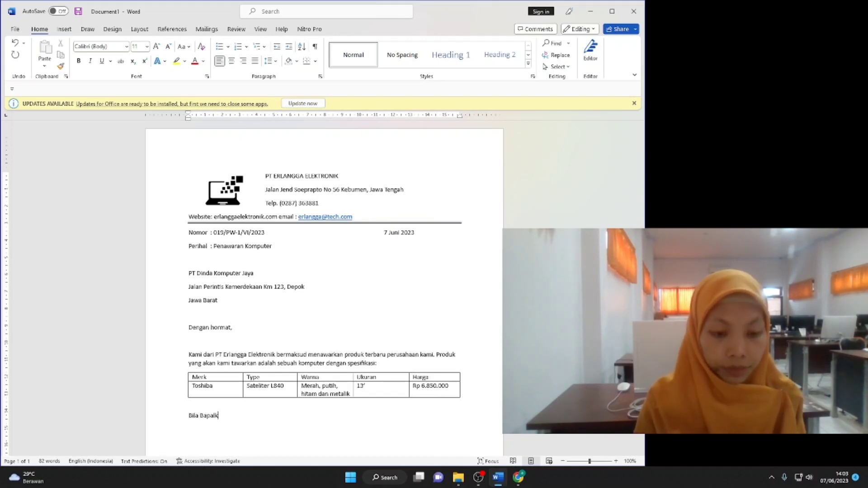
{"action": "type", "text": "/Ibu berminat"}
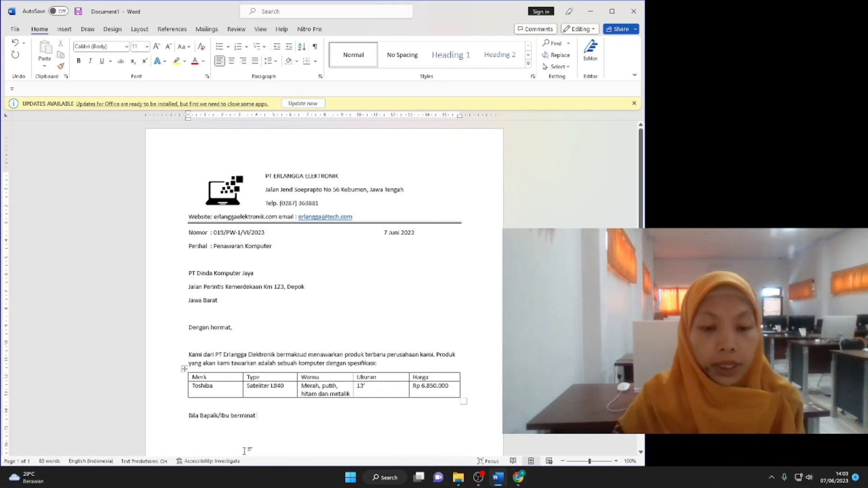
{"action": "key", "text": "BackSpace"}
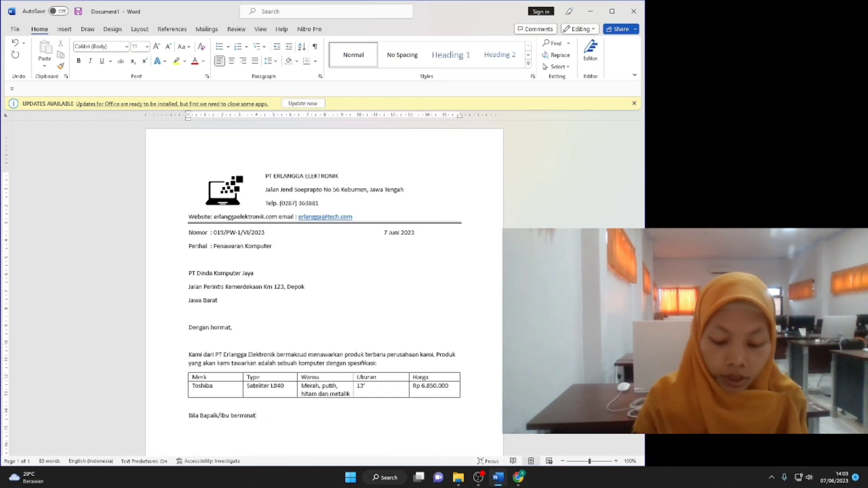
{"action": "type", "text": ", ada beberapa meyc"}
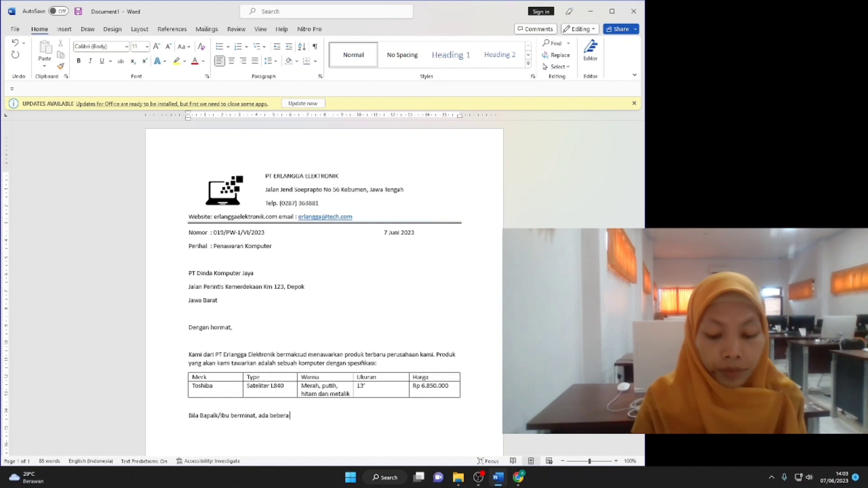
{"action": "key", "text": "BackSpace"}
{"action": "key", "text": "BackSpace"}
{"action": "key", "text": "BackSpace"}
{"action": "key", "text": "BackSpace"}
{"action": "type", "text": "ta"}
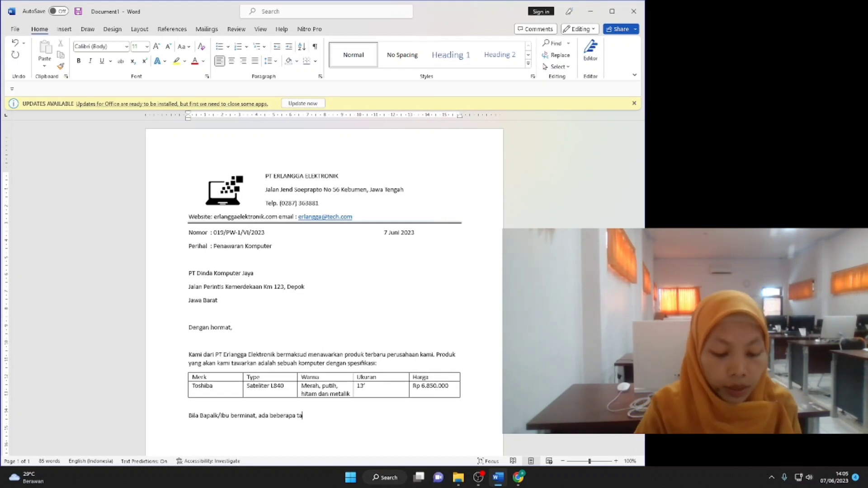
{"action": "type", "text": "waran menarik yang dapat kami "}
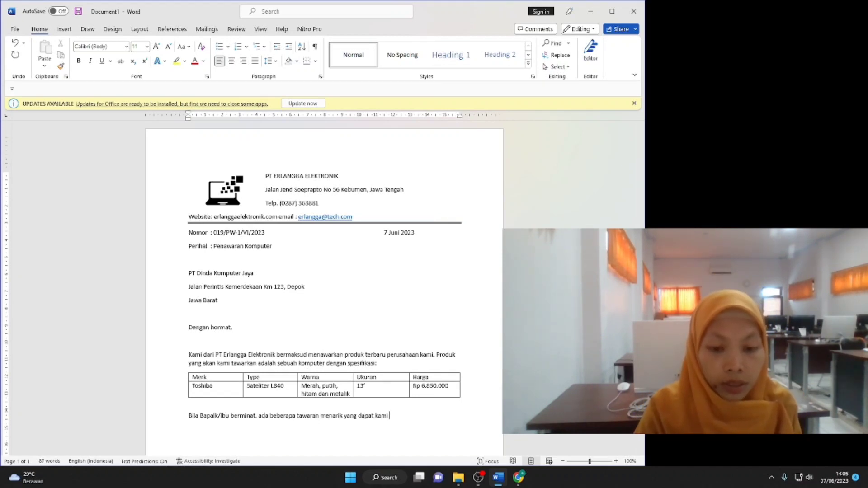
{"action": "type", "text": "berikan, diantaranya"}
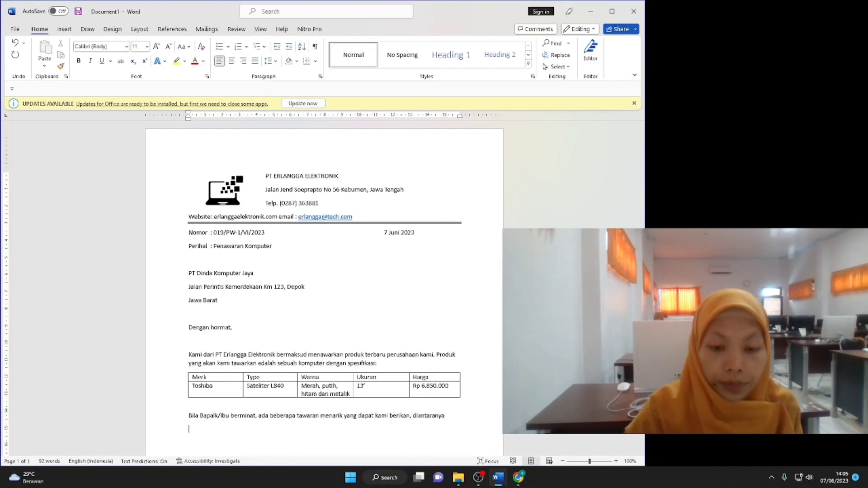
{"action": "key", "text": "BackSpace"}
End the sentence with a colon and start a 1. 2. 3. numbered list.
{"action": "type", "text": ":"}
{"action": "left_click", "coordinate": [247, 46]}
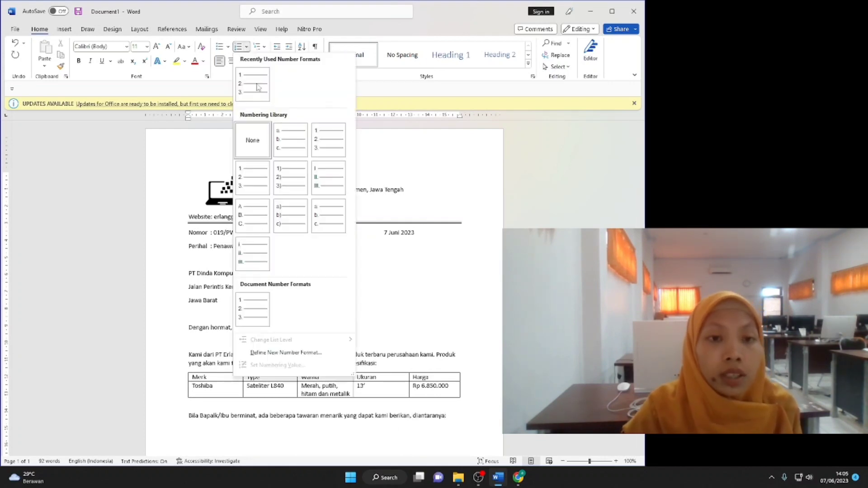
{"action": "left_click", "coordinate": [259, 88]}
List the offers: 5% discount, cash payment to a BNI account, validity 1–20 Juni 2023.
{"action": "type", "text": "Dis"}
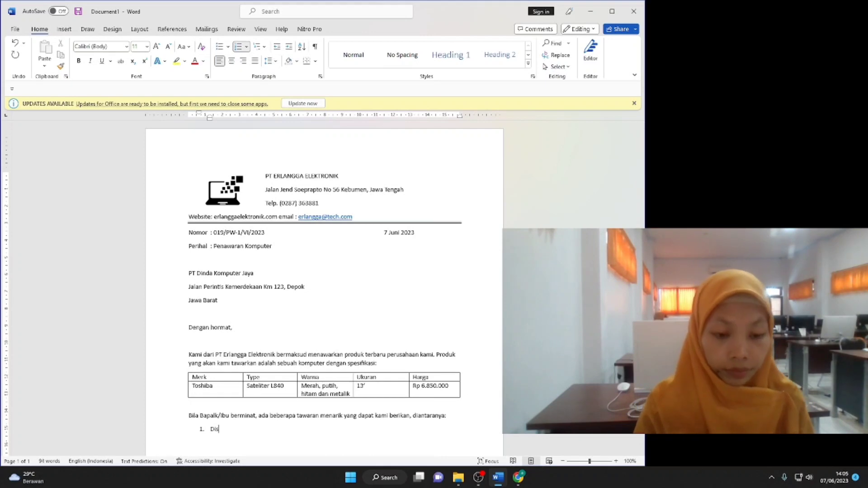
{"action": "type", "text": "kon 5%, apabila m"}
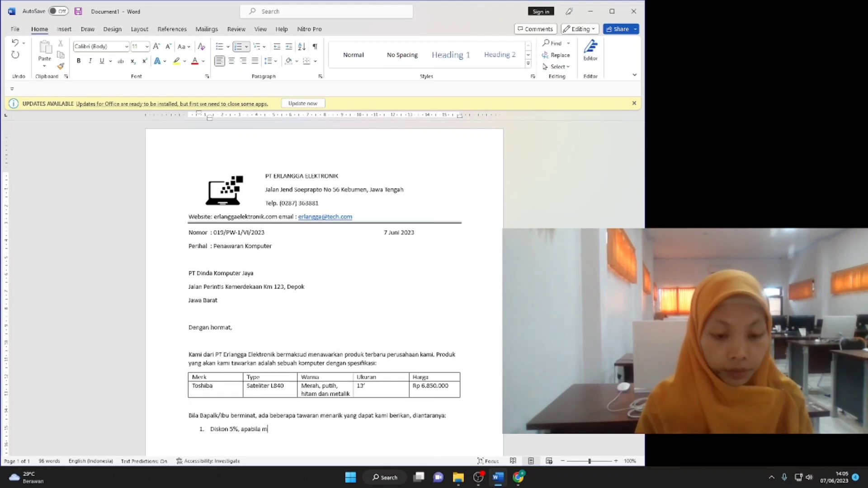
{"action": "type", "text": "embeli produk lebih dari 5 unit"}
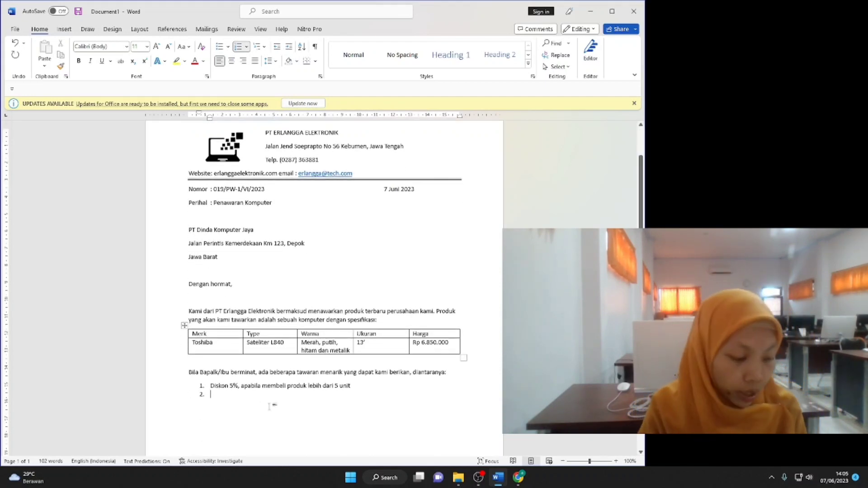
{"action": "type", "text": "Pembayaran tunai melalui "}
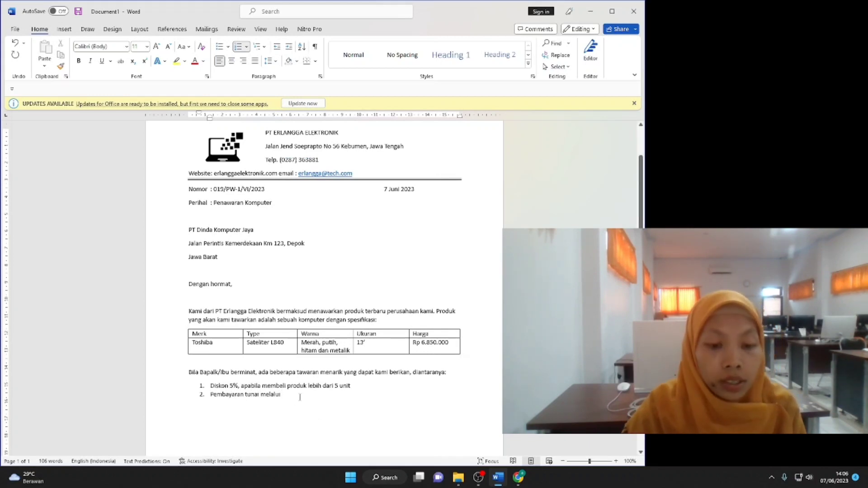
{"action": "type", "text": "rekening BNI"}
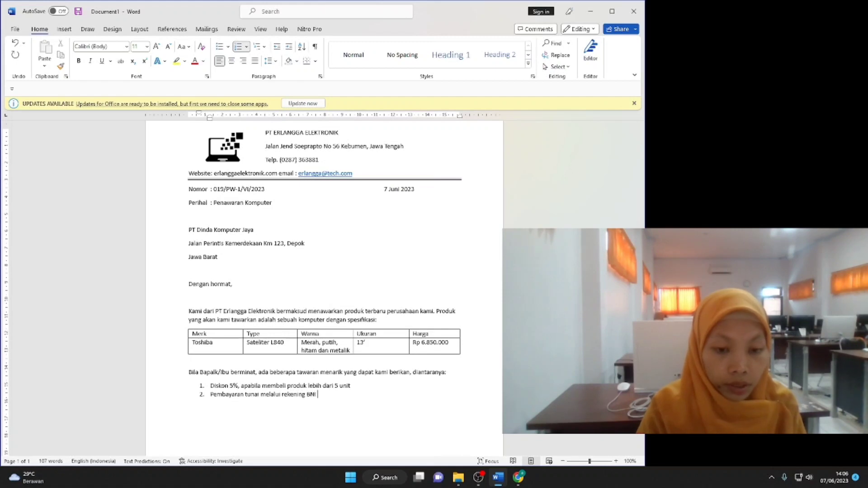
{"action": "type", "text": " dengan No. Rek"}
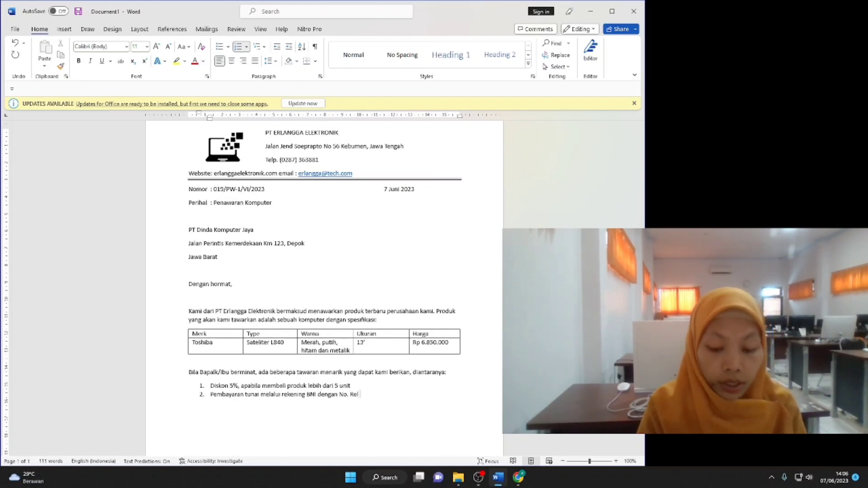
{"action": "key", "text": "BackSpace"}
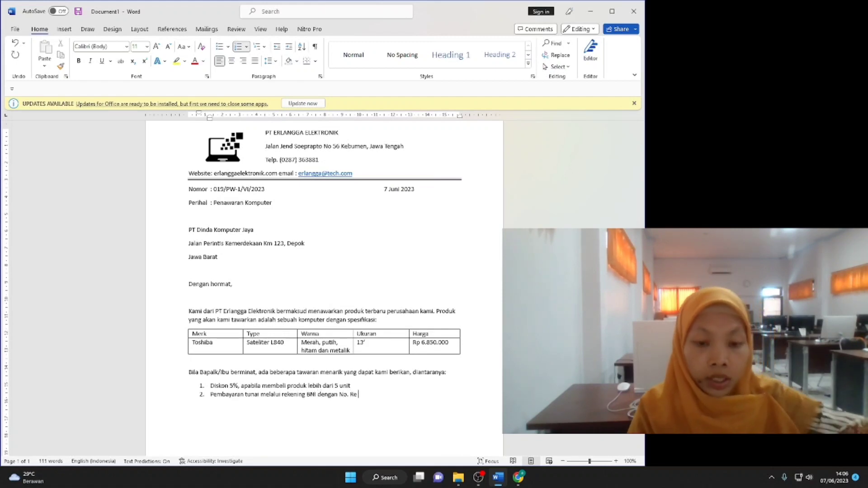
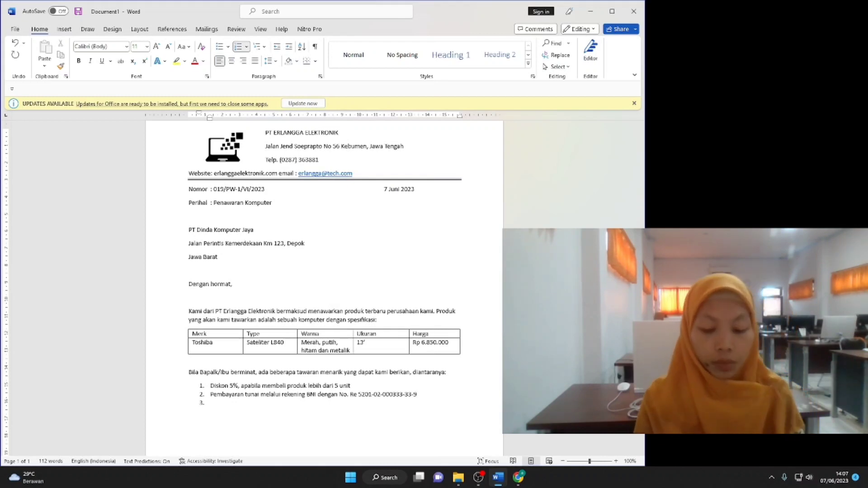
{"action": "type", "text": "an berlaku mulai tanggal 1 J"}
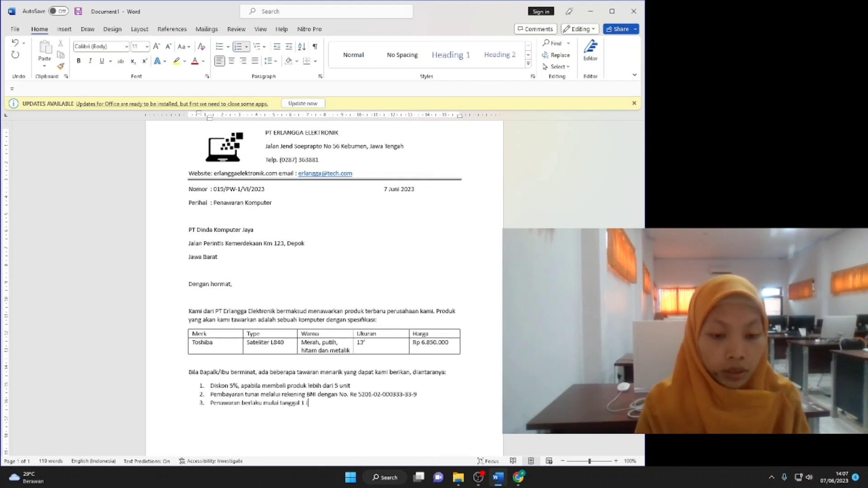
{"action": "type", "text": "2023"}
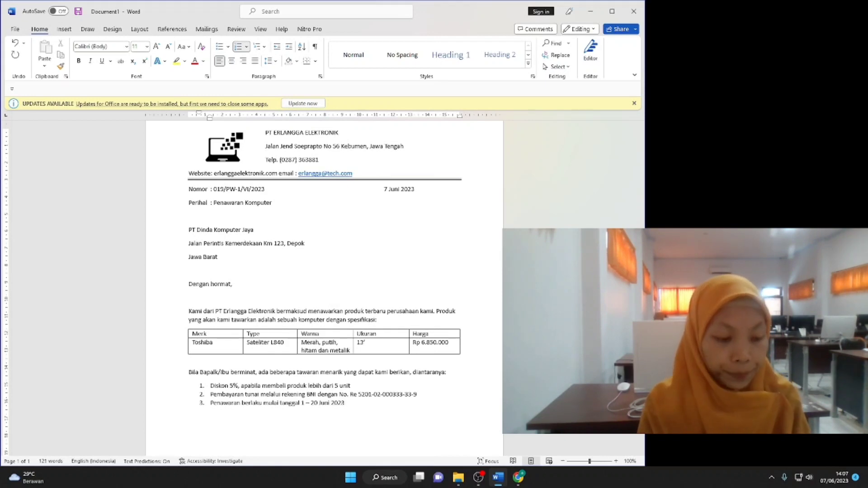
{"action": "key", "text": "Return"}
{"action": "key", "text": "Return"}
{"action": "key", "text": "Return"}
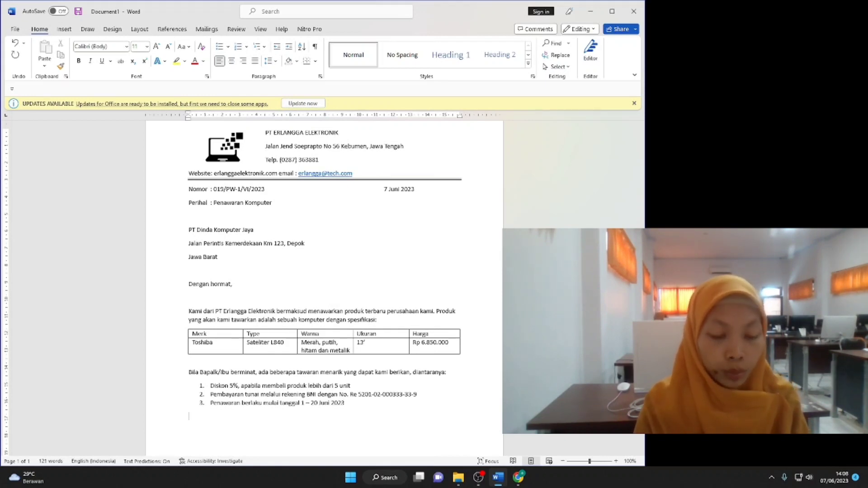
Finish the closing thank-you paragraph and add the right-indented 'Hormat kami,' with the signer's name.
{"action": "type", "text": "Demikian surat penawaran ini kami sampaikan, besar harap"}
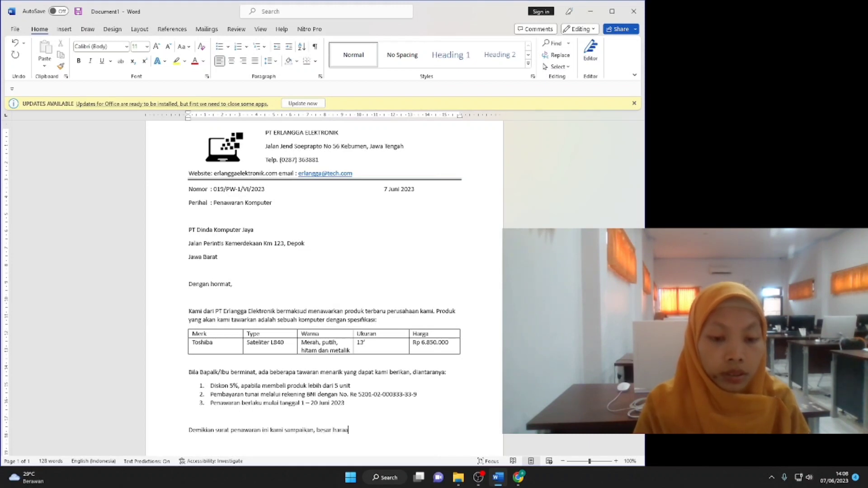
{"action": "type", "text": "an kami Bapak/Ibu "}
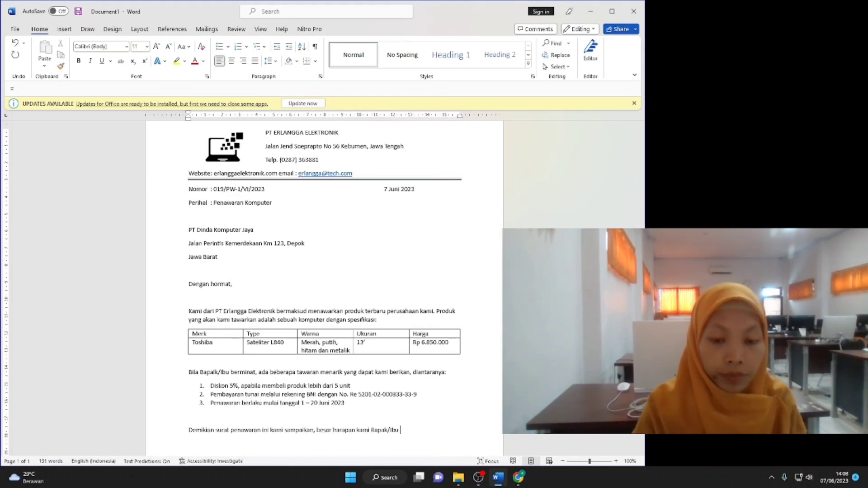
{"action": "type", "text": "berminat dengan produk te"}
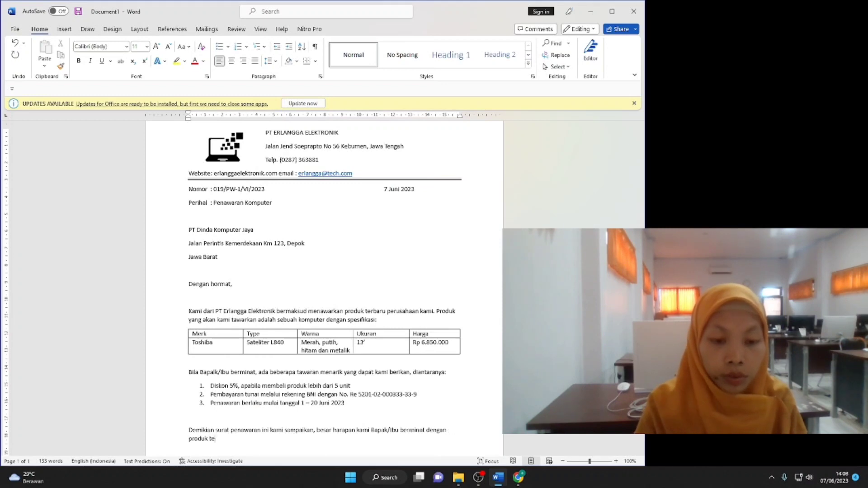
{"action": "type", "text": "rbaru kami. Atas perhatian Bapak"}
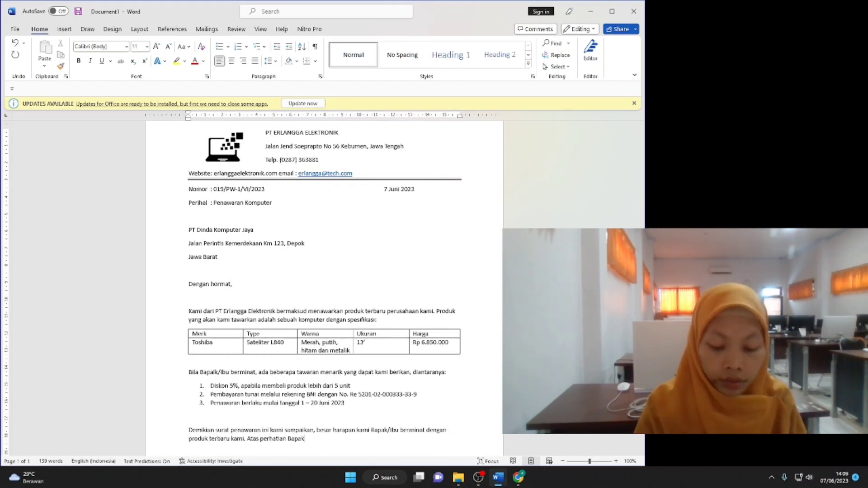
{"action": "type", "text": "/Ibu, kami sampaikan terima kasih."}
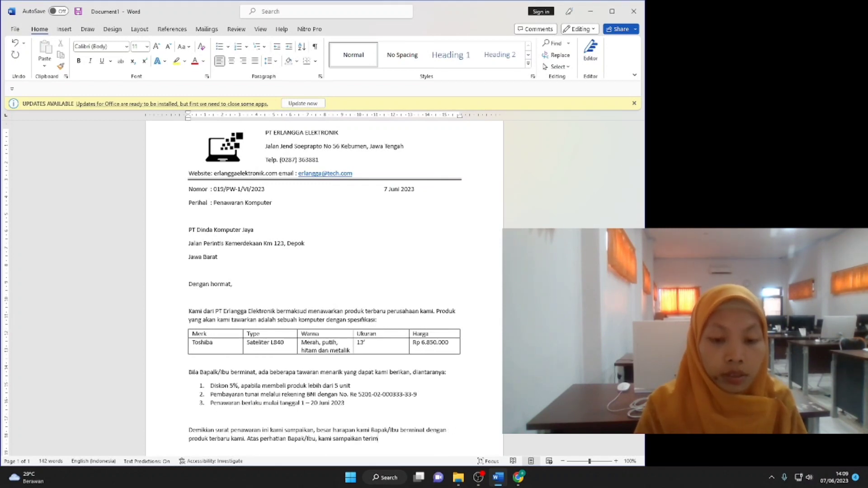
{"action": "key", "text": "Return"}
{"action": "key", "text": "Return"}
{"action": "key", "text": "Return"}
{"action": "key", "text": "Tab"}
{"action": "key", "text": "Tab"}
{"action": "key", "text": "Tab"}
{"action": "key", "text": "Tab"}
{"action": "key", "text": "Tab"}
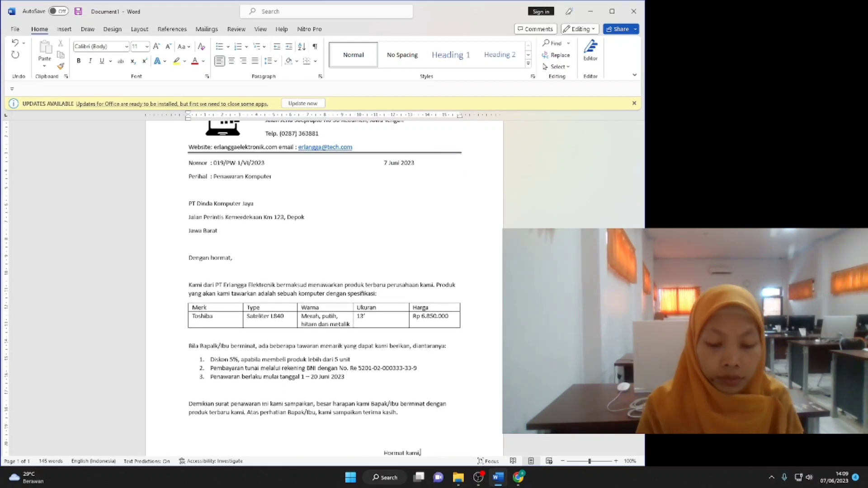
{"action": "key", "text": "Return"}
{"action": "key", "text": "Return"}
{"action": "key", "text": "Return"}
{"action": "key", "text": "Tab"}
{"action": "key", "text": "Tab"}
{"action": "key", "text": "Tab"}
{"action": "key", "text": "Tab"}
{"action": "key", "text": "Tab"}
{"action": "key", "text": "Tab"}
{"action": "key", "text": "Tab"}
{"action": "key", "text": "Tab"}
{"action": "key", "text": "Tab"}
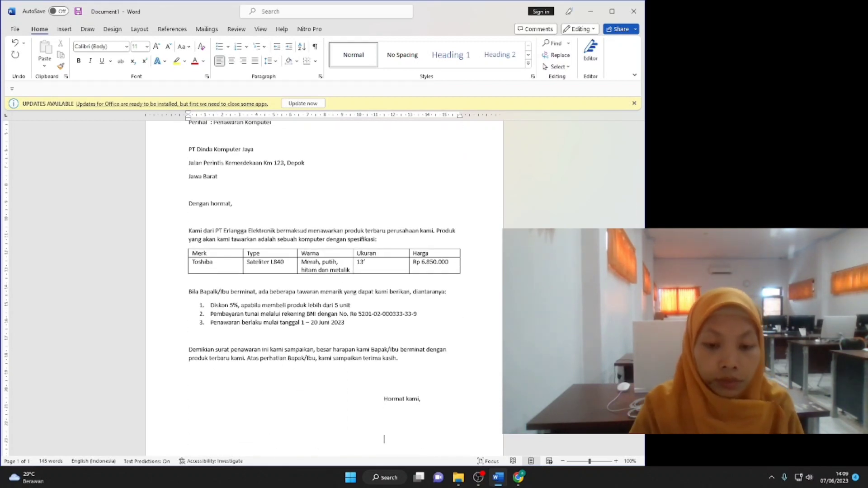
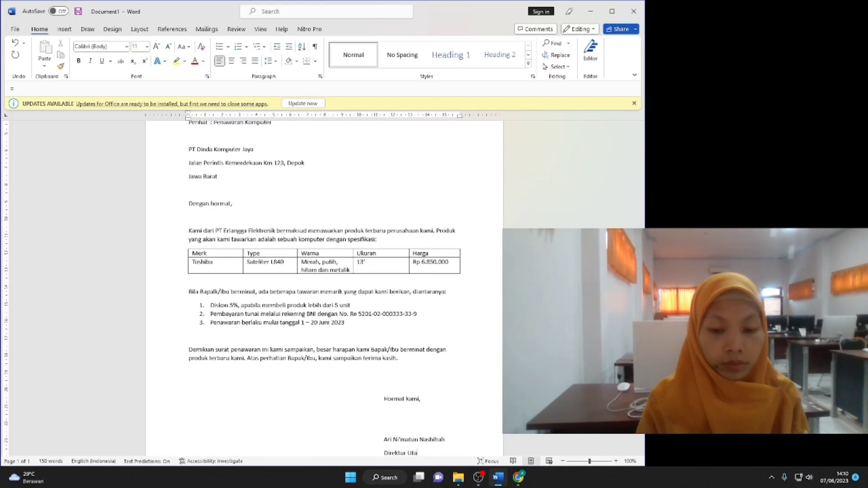
Add 'PT Erlangga Elektronik' under 'Hormat kami,' and remove the extra blank line above it.
{"action": "left_click", "coordinate": [444, 402]}
{"action": "key", "text": "Return"}
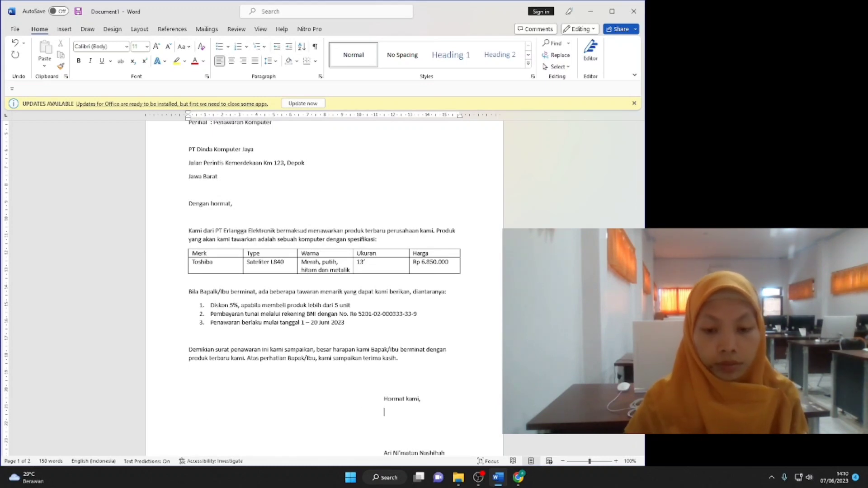
{"action": "type", "text": "PT Erlangga Elektroni"}
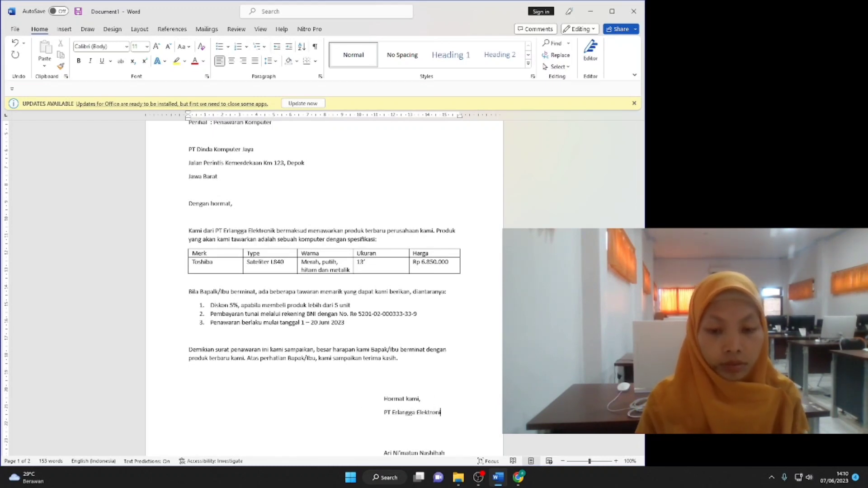
{"action": "type", "text": "k"}
{"action": "scroll", "coordinate": [454, 388], "scroll_direction": "down", "scroll_amount": 3}
{"action": "left_click", "coordinate": [386, 244]}
{"action": "key", "text": "BackSpace"}
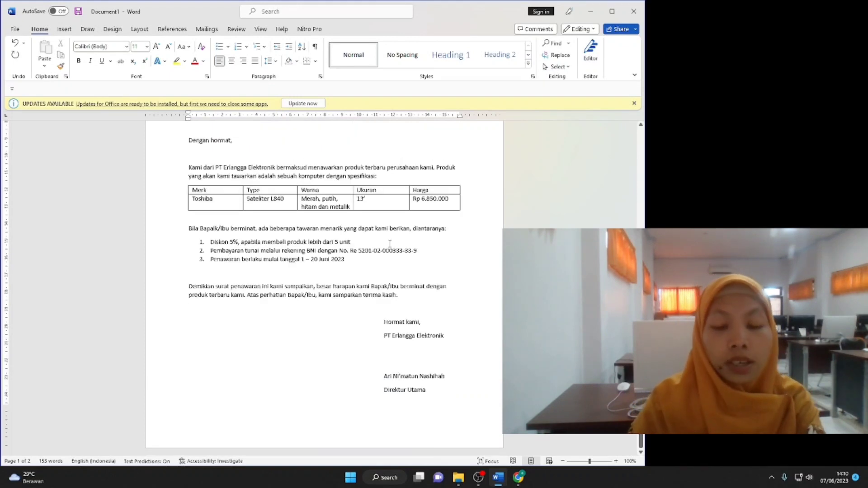
{"action": "key", "text": "ctrl+Home"}
Select the whole letter and change its font to Arial.
{"action": "left_click", "coordinate": [350, 265], "text": "shift"}
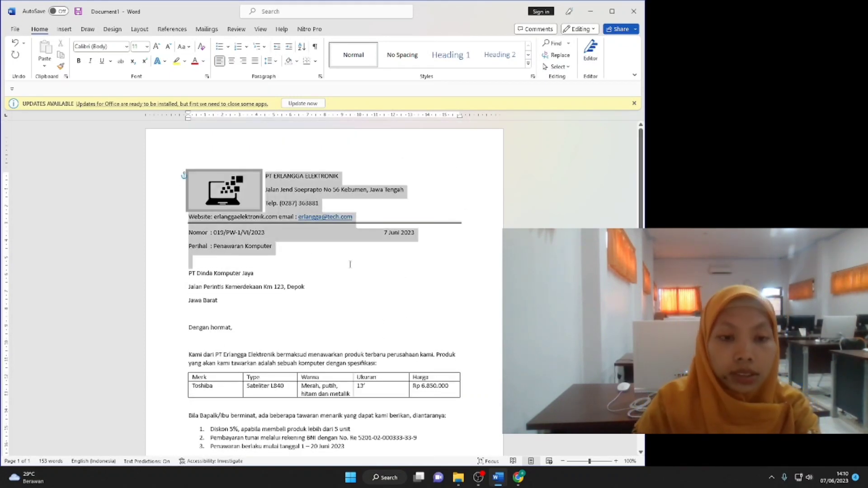
{"action": "left_click_drag", "start_coordinate": [350, 265], "coordinate": [427, 389]}
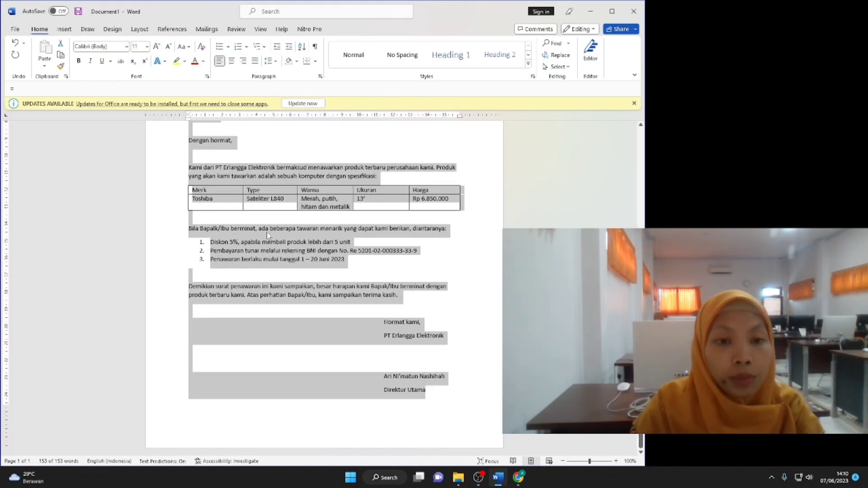
{"action": "scroll", "coordinate": [116, 53], "scroll_direction": "up", "scroll_amount": 3}
{"action": "left_click", "coordinate": [126, 46]}
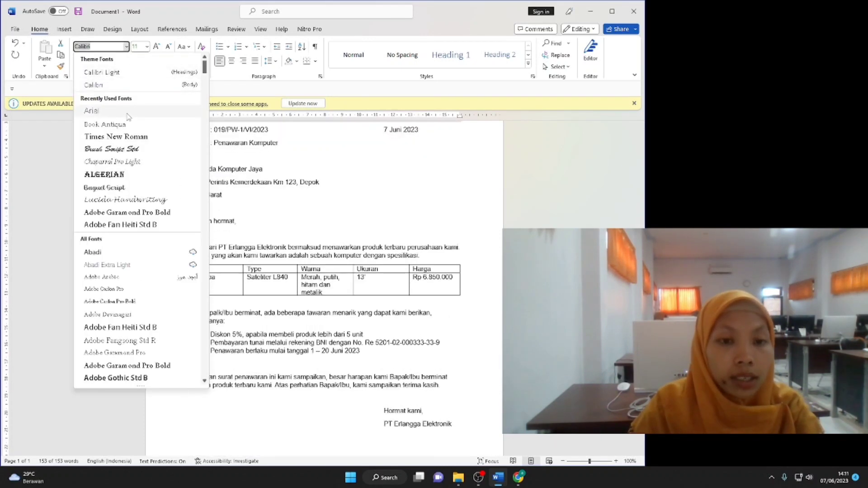
{"action": "left_click", "coordinate": [91, 111]}
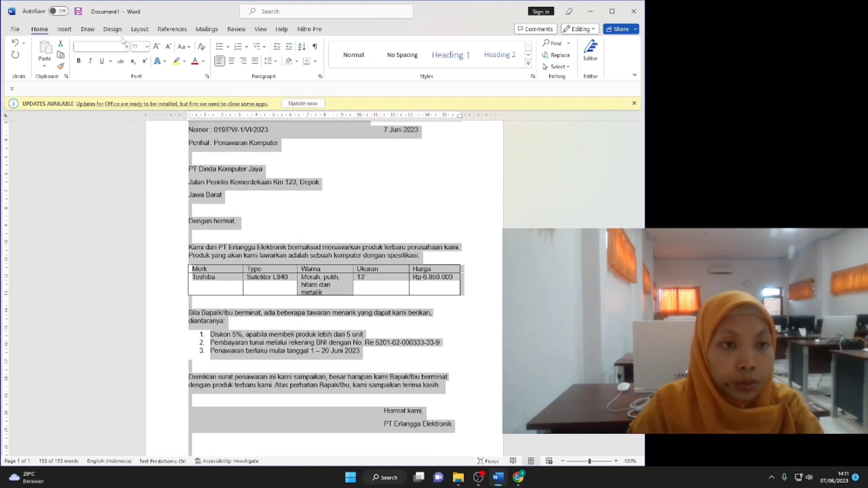
Set paragraph spacing after to 0 pt and line spacing to 1,5.
{"action": "left_click", "coordinate": [139, 29]}
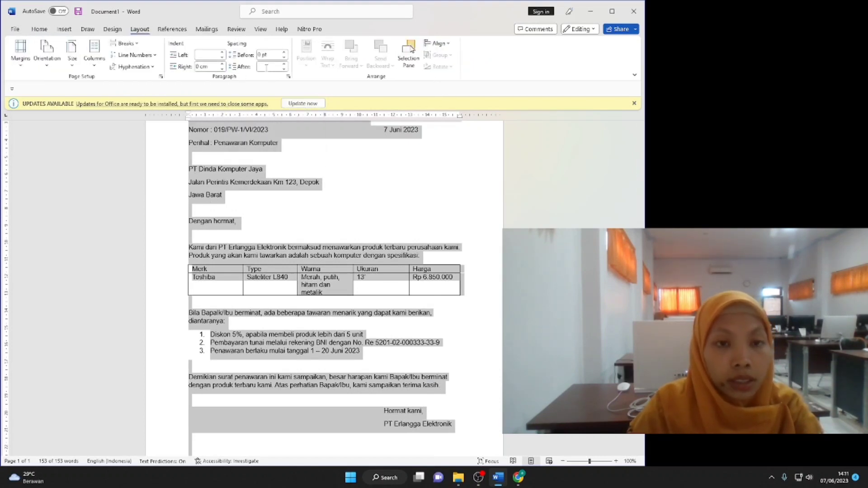
{"action": "type", "text": "0"}
{"action": "key", "text": "Return"}
{"action": "scroll", "coordinate": [325, 271], "scroll_direction": "up", "scroll_amount": 2}
{"action": "left_click", "coordinate": [40, 29]}
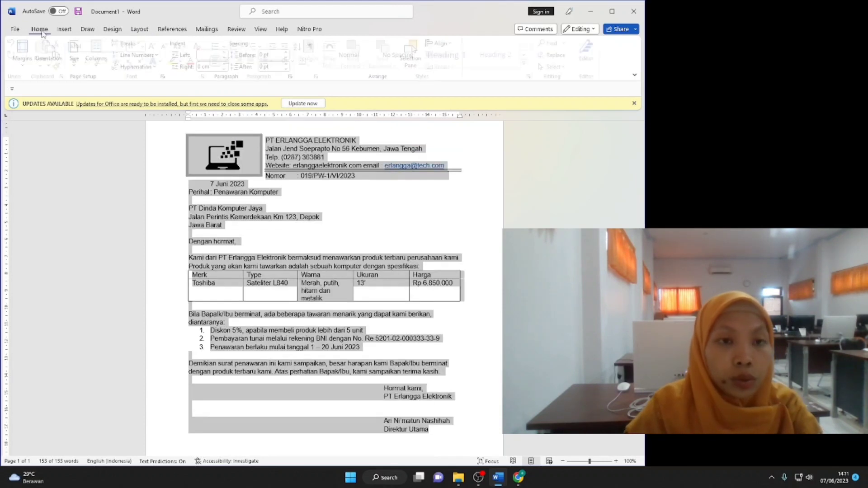
{"action": "left_click", "coordinate": [270, 61]}
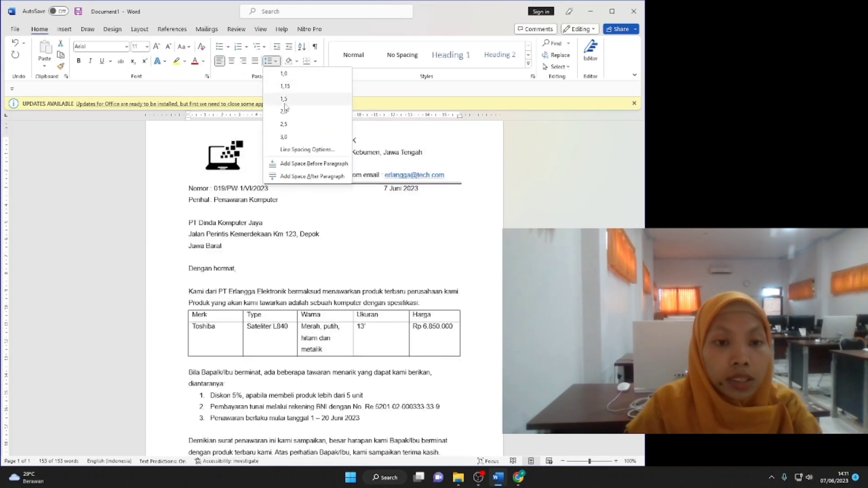
{"action": "left_click", "coordinate": [286, 102]}
{"action": "scroll", "coordinate": [353, 284], "scroll_direction": "down", "scroll_amount": 4}
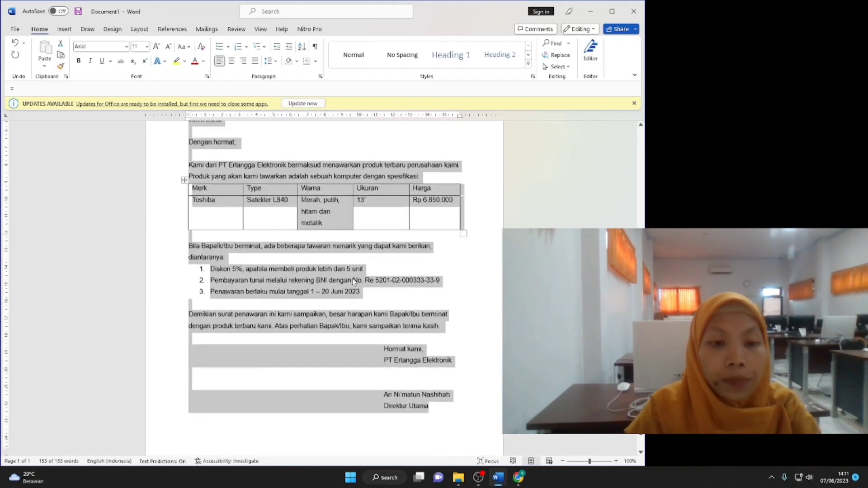
{"action": "scroll", "coordinate": [353, 281], "scroll_direction": "up", "scroll_amount": 5}
{"action": "left_click", "coordinate": [328, 234]}
{"action": "left_click", "coordinate": [244, 195]}
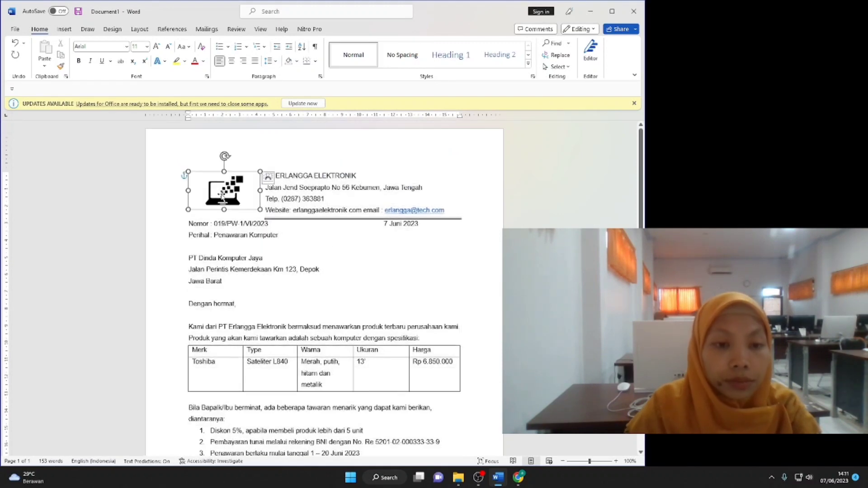
Shrink the laptop logo and center the letterhead's company lines.
{"action": "left_click_drag", "start_coordinate": [260, 210], "coordinate": [255, 207]}
{"action": "left_click_drag", "start_coordinate": [185, 178], "coordinate": [441, 212]}
{"action": "left_click", "coordinate": [231, 60]}
{"action": "left_click", "coordinate": [237, 188]}
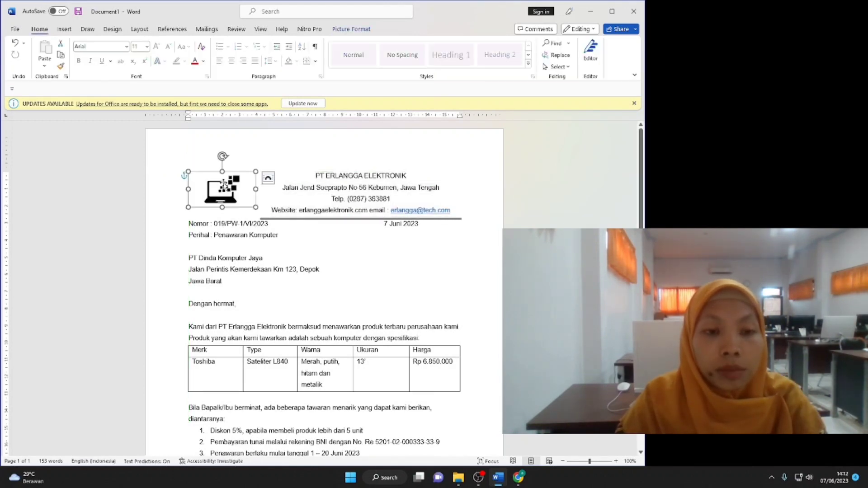
{"action": "key", "text": "ctrl+z"}
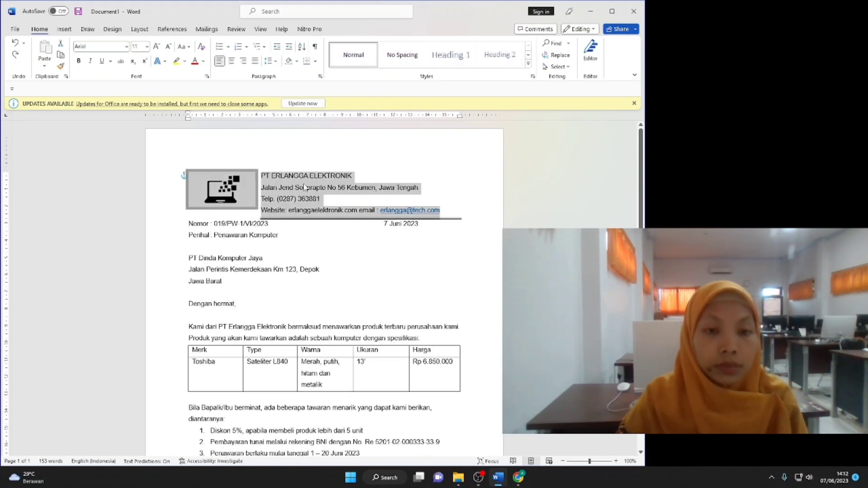
{"action": "left_click", "coordinate": [270, 188]}
{"action": "left_click_drag", "start_coordinate": [187, 177], "coordinate": [441, 212]}
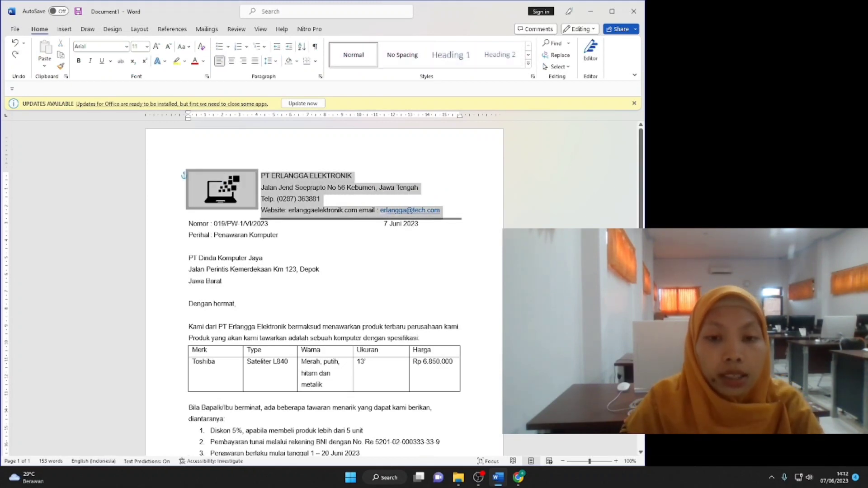
{"action": "key", "text": "ctrl+e"}
Narrow the logo to 3.68 cm and set its text wrapping to Behind Text.
{"action": "left_click", "coordinate": [222, 189]}
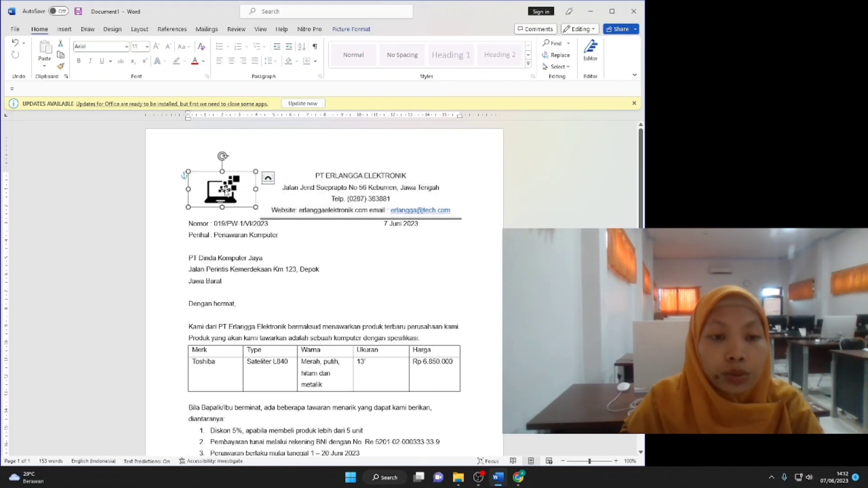
{"action": "left_click", "coordinate": [352, 29]}
{"action": "left_click", "coordinate": [468, 63]}
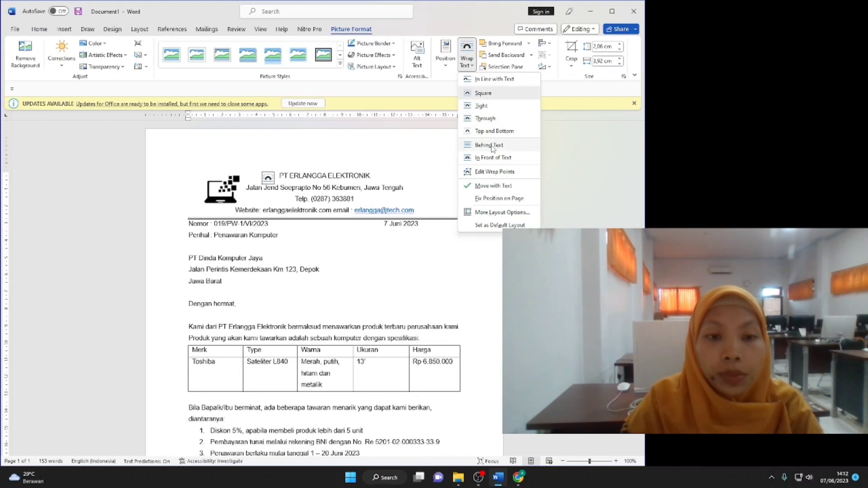
{"action": "left_click", "coordinate": [273, 150]}
{"action": "left_click_drag", "start_coordinate": [256, 189], "coordinate": [251, 189]}
{"action": "left_click", "coordinate": [468, 67]}
{"action": "left_click", "coordinate": [489, 145]}
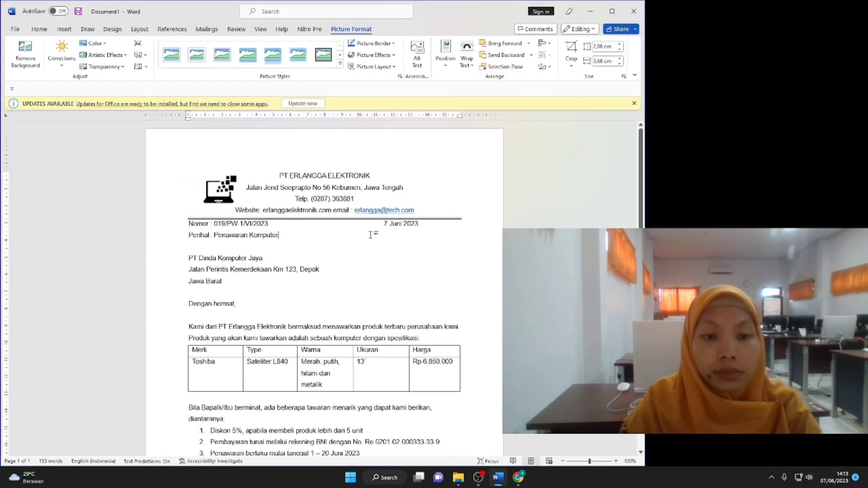
{"action": "left_click", "coordinate": [309, 200]}
{"action": "scroll", "coordinate": [312, 228], "scroll_direction": "down", "scroll_amount": 7}
{"action": "scroll", "coordinate": [312, 228], "scroll_direction": "up", "scroll_amount": 4}
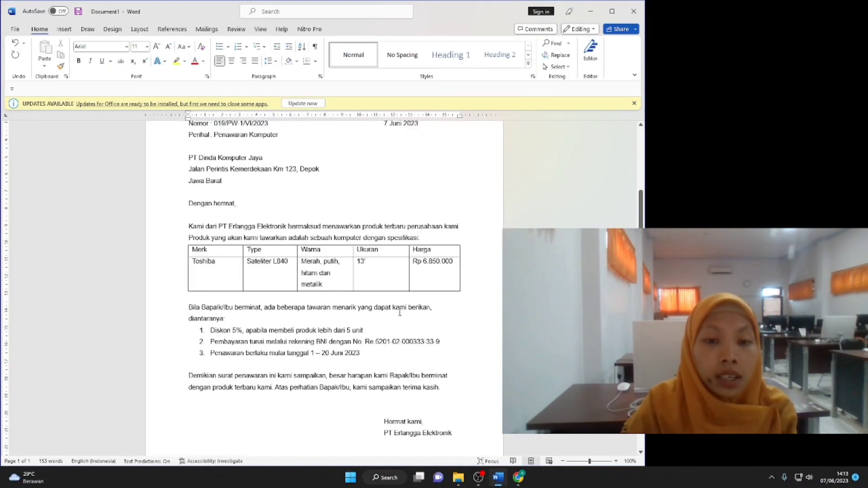
Center the table's header row.
{"action": "left_click_drag", "start_coordinate": [194, 272], "coordinate": [431, 272]}
{"action": "left_click", "coordinate": [231, 61]}
{"action": "left_click", "coordinate": [316, 274]}
{"action": "scroll", "coordinate": [316, 275], "scroll_direction": "up", "scroll_amount": 3}
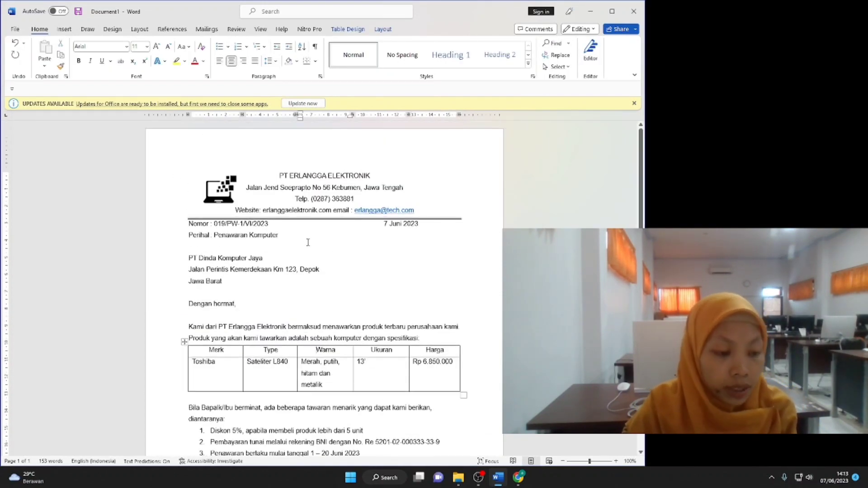
{"action": "scroll", "coordinate": [316, 274], "scroll_direction": "down", "scroll_amount": 3}
{"action": "scroll", "coordinate": [316, 274], "scroll_direction": "up", "scroll_amount": 3}
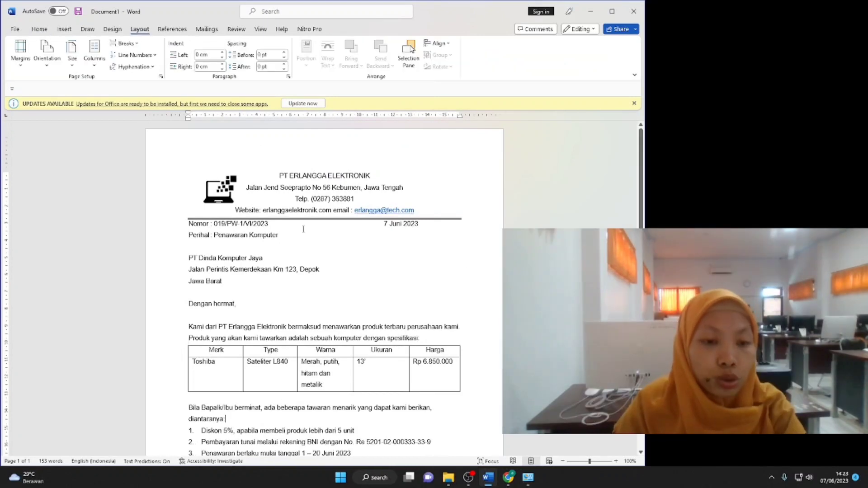
{"action": "scroll", "coordinate": [298, 231], "scroll_direction": "down", "scroll_amount": 2}
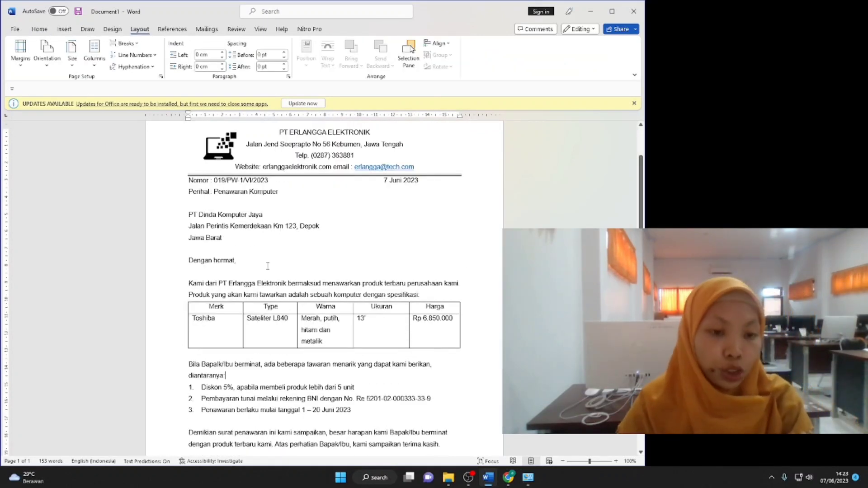
Indent the first lines of the Kami, Bila and Demikian paragraphs with a tab.
{"action": "left_click", "coordinate": [192, 283]}
{"action": "key", "text": "Tab"}
{"action": "scroll", "coordinate": [192, 289], "scroll_direction": "down", "scroll_amount": 2}
{"action": "left_click", "coordinate": [189, 307]}
{"action": "key", "text": "Tab"}
{"action": "scroll", "coordinate": [190, 337], "scroll_direction": "down", "scroll_amount": 2}
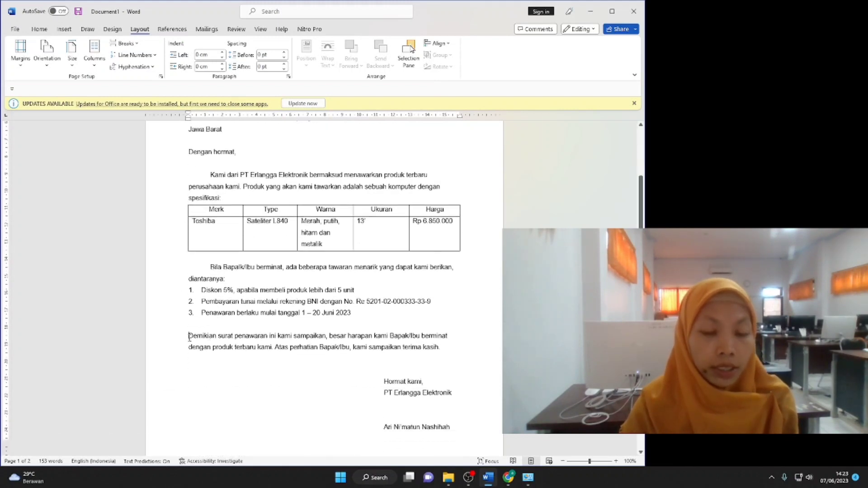
{"action": "left_click", "coordinate": [188, 337]}
{"action": "key", "text": "Tab"}
{"action": "scroll", "coordinate": [188, 337], "scroll_direction": "up", "scroll_amount": 6}
Justify all the letter's body paragraphs, including the table text.
{"action": "left_click_drag", "start_coordinate": [189, 181], "coordinate": [430, 422]}
{"action": "left_click", "coordinate": [38, 29]}
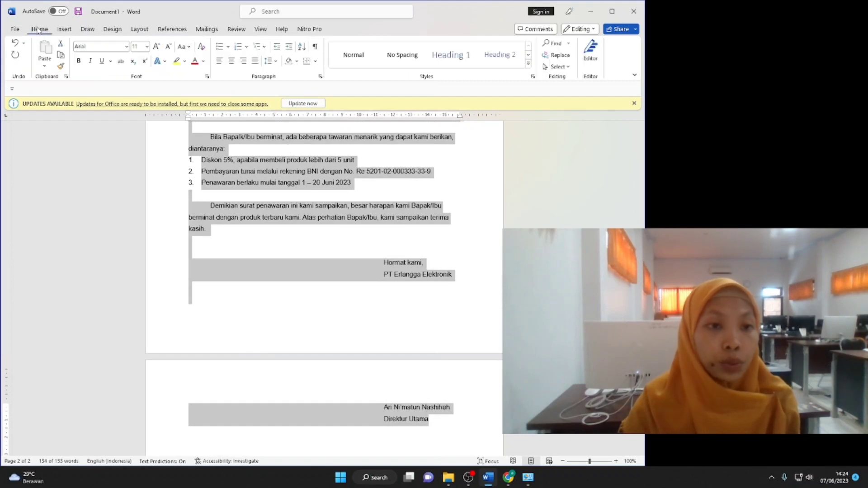
{"action": "left_click", "coordinate": [255, 60]}
{"action": "left_click", "coordinate": [370, 262]}
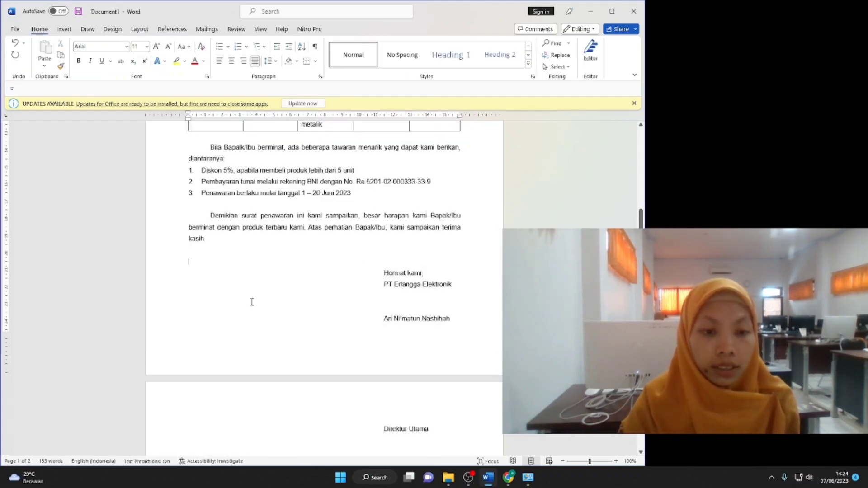
{"action": "scroll", "coordinate": [254, 298], "scroll_direction": "up", "scroll_amount": 6}
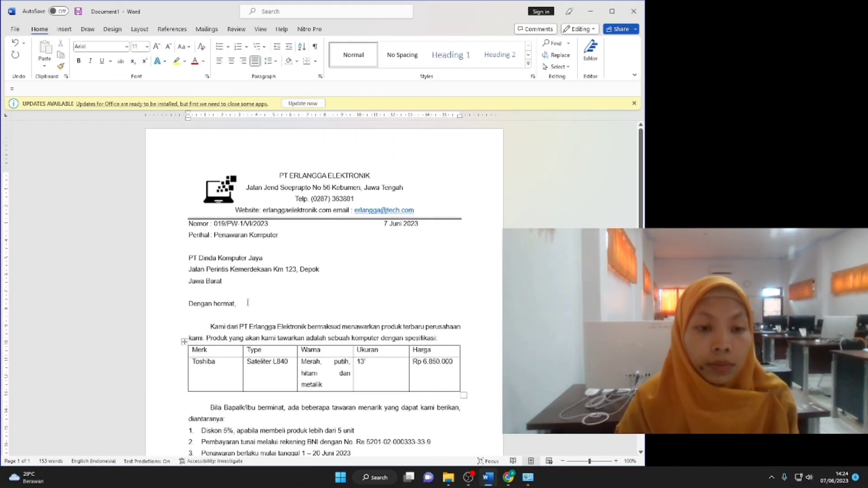
{"action": "scroll", "coordinate": [303, 269], "scroll_direction": "down", "scroll_amount": 4}
{"action": "scroll", "coordinate": [188, 364], "scroll_direction": "up", "scroll_amount": 4}
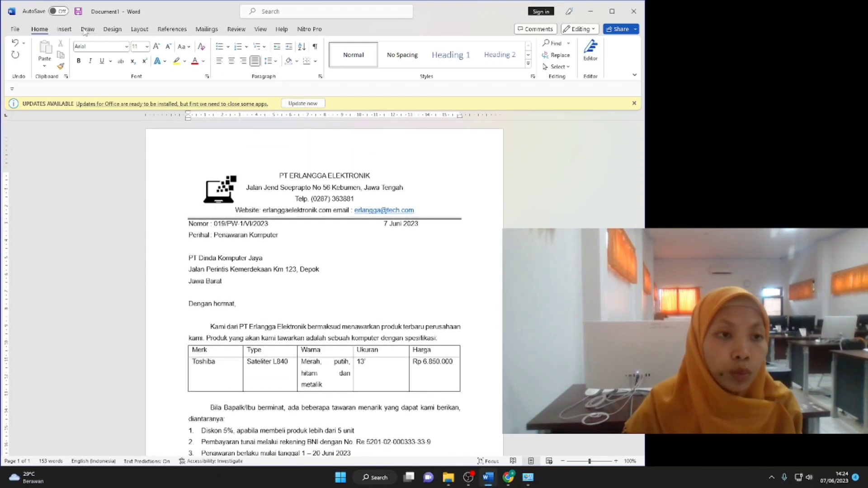
{"action": "left_click", "coordinate": [139, 30]}
Set the top page margin to 2 cm through Custom Margins.
{"action": "left_click", "coordinate": [21, 52]}
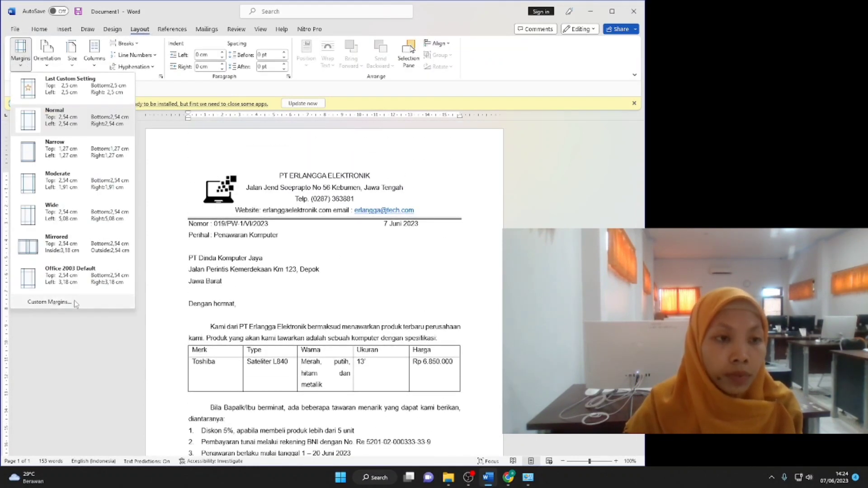
{"action": "left_click", "coordinate": [74, 301]}
{"action": "type", "text": "2 cm"}
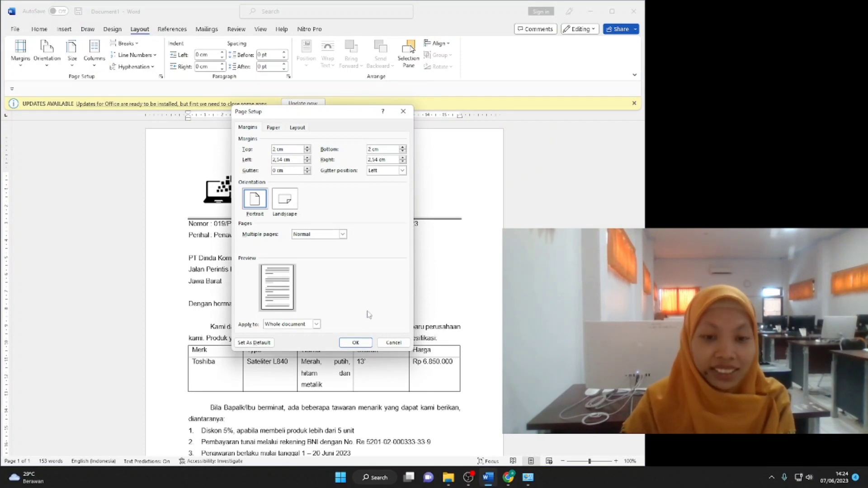
{"action": "left_click", "coordinate": [356, 343]}
Insert blank space above the signatory's name in the closing block.
{"action": "scroll", "coordinate": [412, 393], "scroll_direction": "down", "scroll_amount": 4}
{"action": "key", "text": "Return"}
{"action": "key", "text": "Return"}
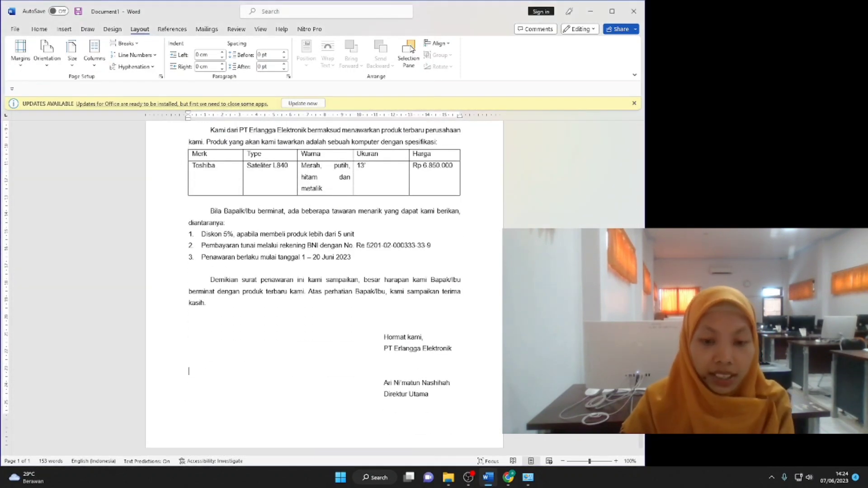
{"action": "scroll", "coordinate": [282, 214], "scroll_direction": "up", "scroll_amount": 4}
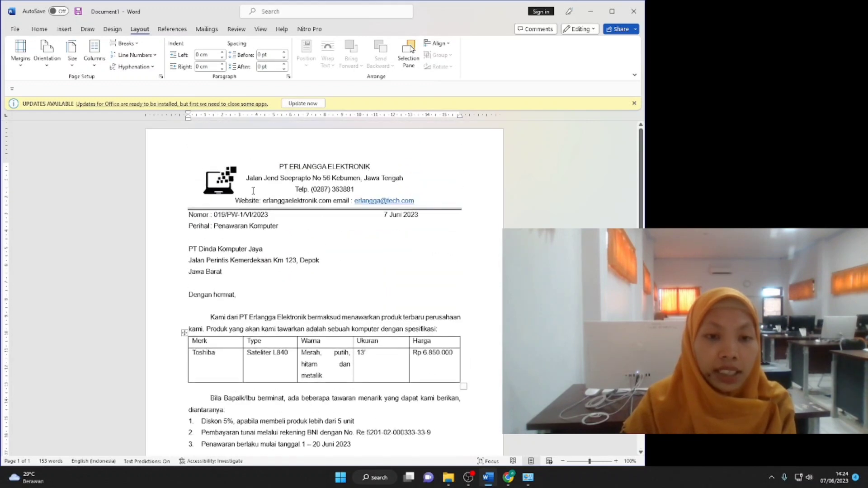
{"action": "scroll", "coordinate": [303, 212], "scroll_direction": "down", "scroll_amount": 1}
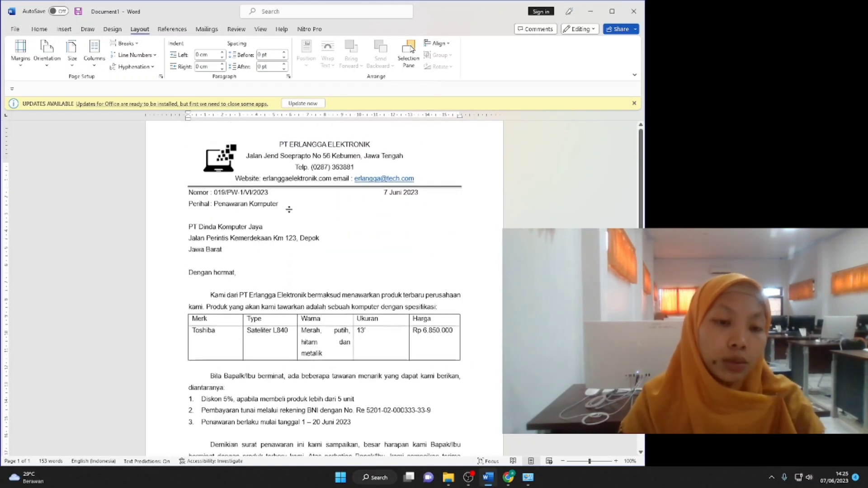
{"action": "scroll", "coordinate": [303, 213], "scroll_direction": "up", "scroll_amount": 1}
{"action": "left_click", "coordinate": [15, 28]}
Print the one-page letter on the Canon iP2700 series printer.
{"action": "left_click", "coordinate": [37, 173]}
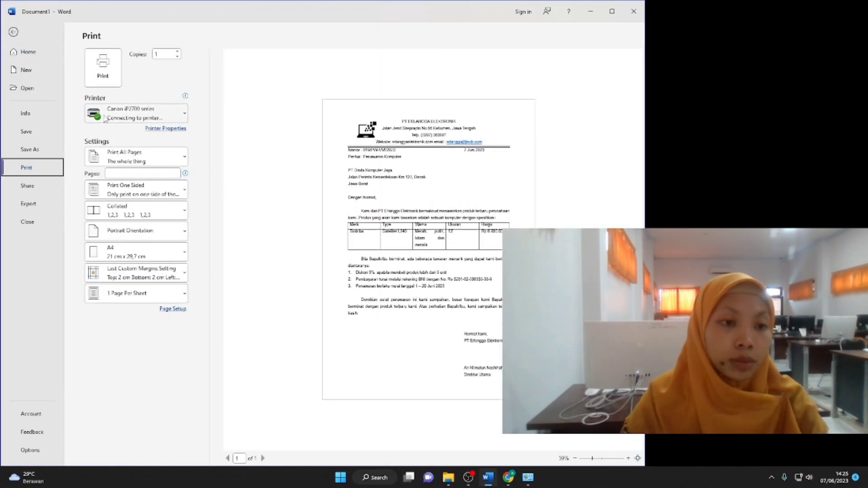
{"action": "left_click", "coordinate": [144, 114]}
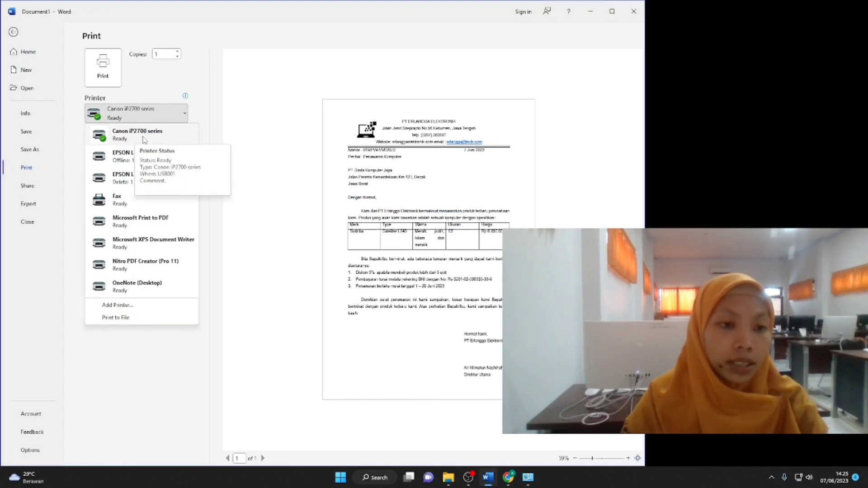
{"action": "left_click", "coordinate": [138, 138]}
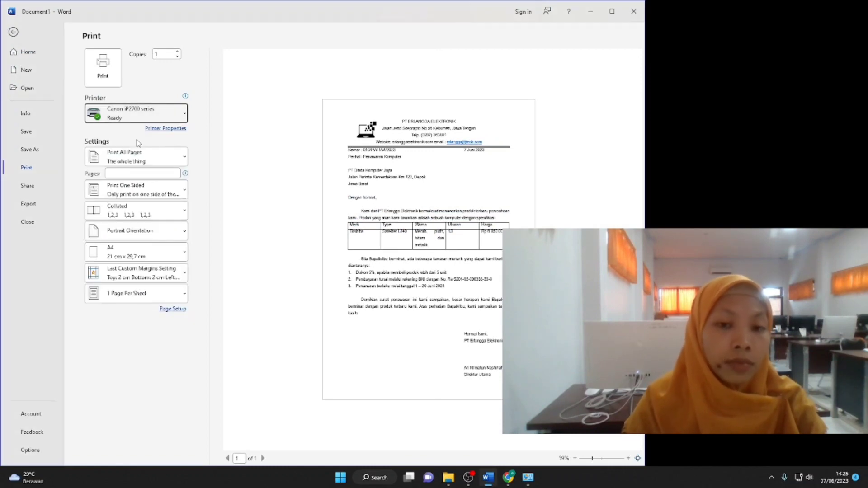
{"action": "left_click", "coordinate": [109, 68]}
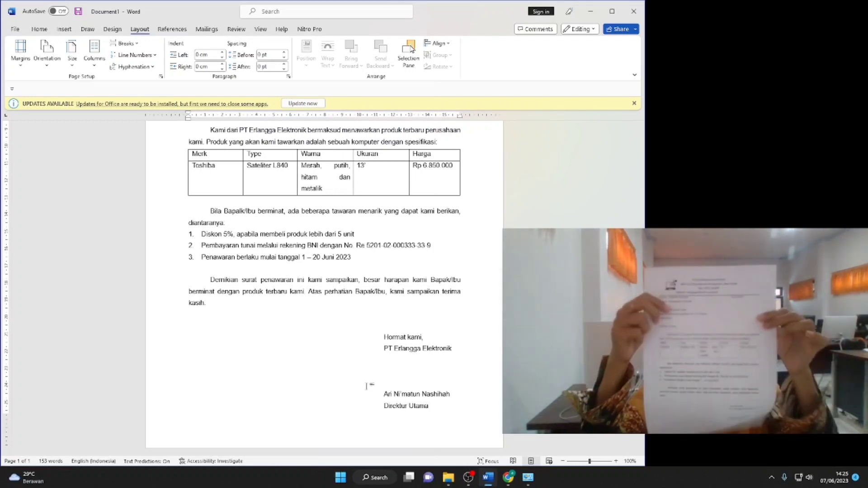
{"action": "scroll", "coordinate": [361, 306], "scroll_direction": "up", "scroll_amount": 5}
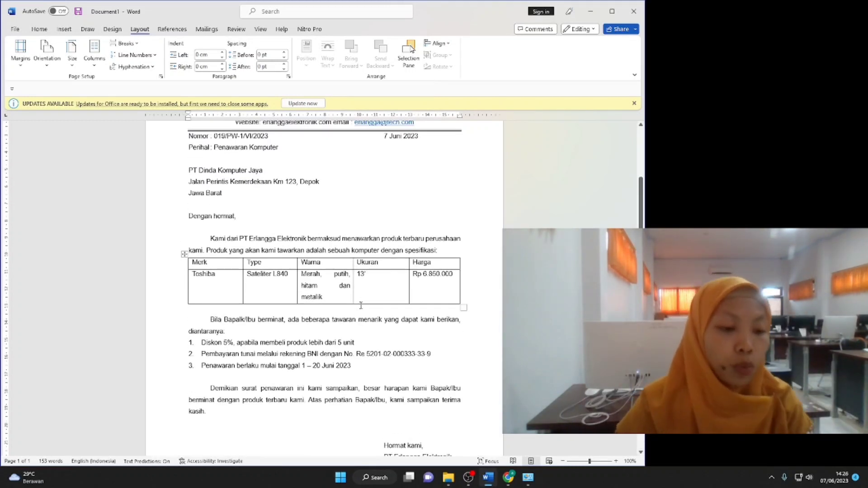
{"action": "scroll", "coordinate": [361, 306], "scroll_direction": "up", "scroll_amount": 4}
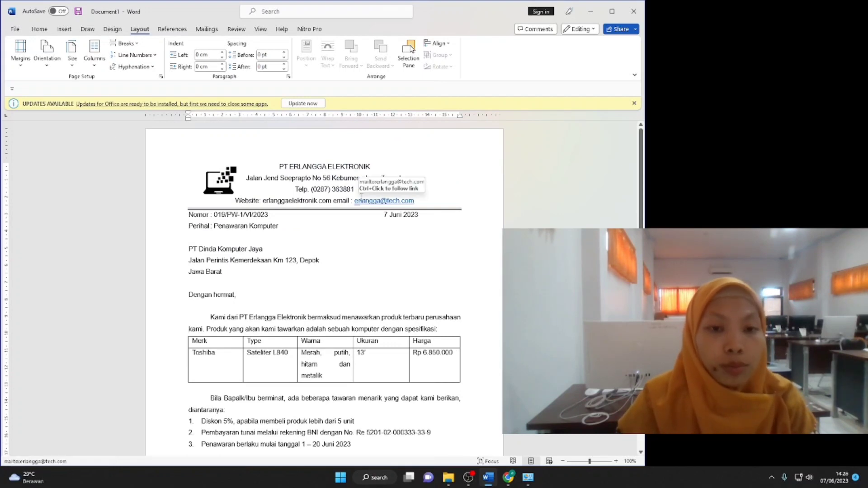
Open Envelopes with PT Dinda Komputer Jaya's address as delivery address, dialog moved top-left.
{"action": "left_click", "coordinate": [207, 30]}
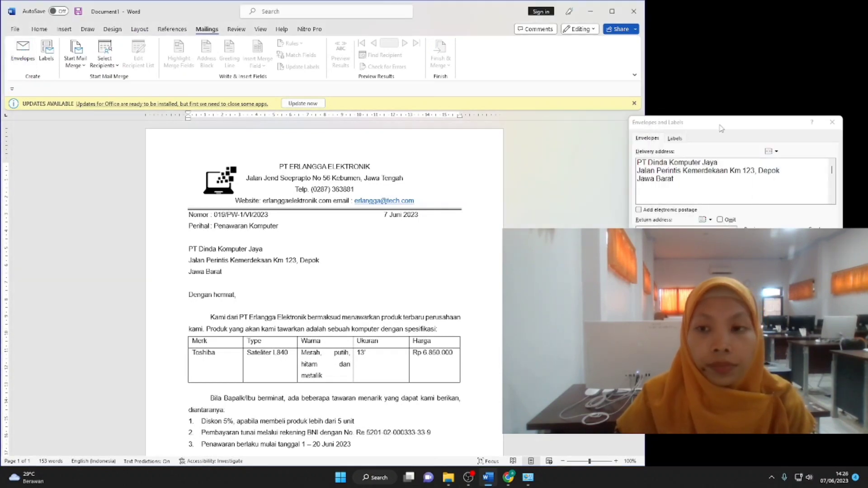
{"action": "left_click_drag", "start_coordinate": [721, 129], "coordinate": [115, 126]}
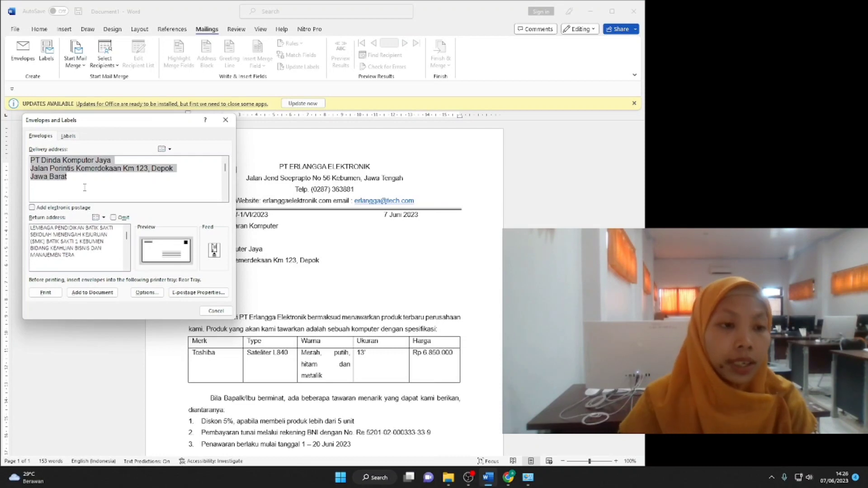
{"action": "left_click", "coordinate": [38, 161]}
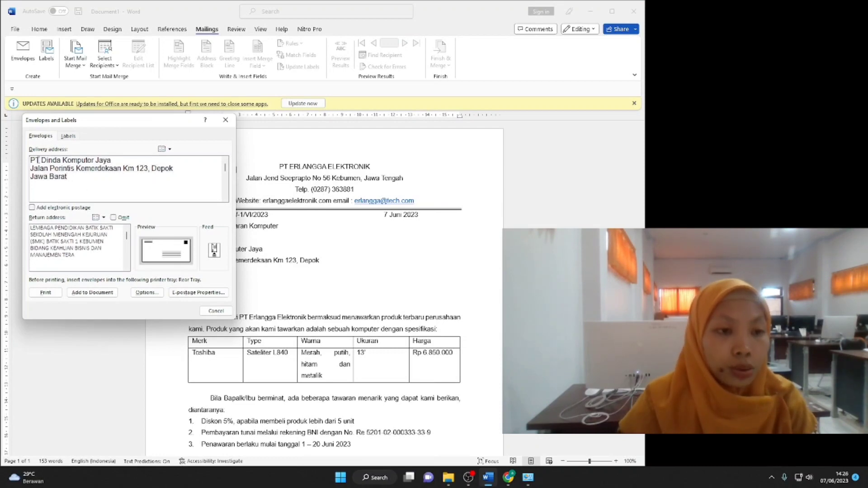
{"action": "left_click_drag", "start_coordinate": [80, 121], "coordinate": [62, 119]}
{"action": "left_click_drag", "start_coordinate": [128, 120], "coordinate": [133, 32]}
{"action": "left_click", "coordinate": [81, 93]}
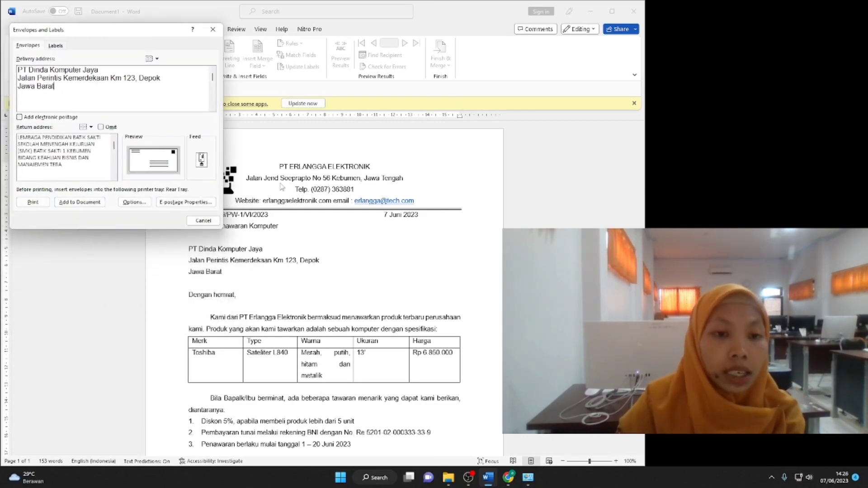
Replace the return address with PT ERLANGGA ELEKTRONIK's address, phone, website and e-mail lines.
{"action": "left_click_drag", "start_coordinate": [64, 169], "coordinate": [26, 140]}
{"action": "key", "text": "BackSpace"}
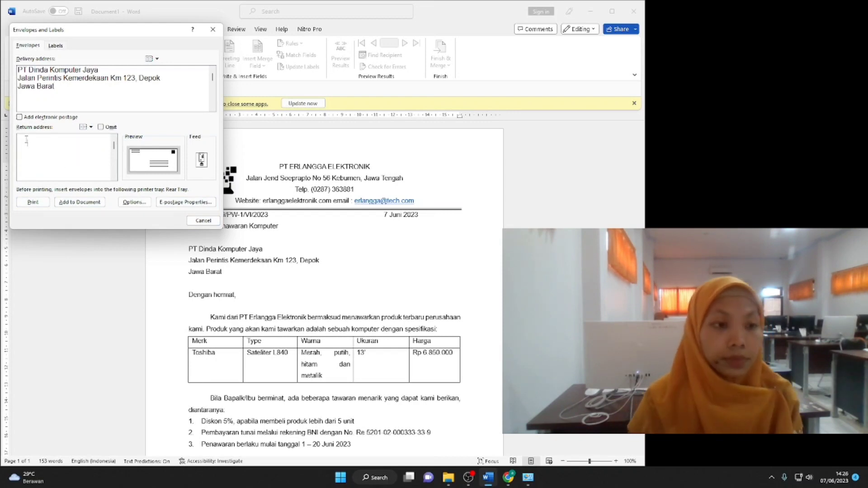
{"action": "type", "text": "PT ERLANGGA ELEKTRONIK"}
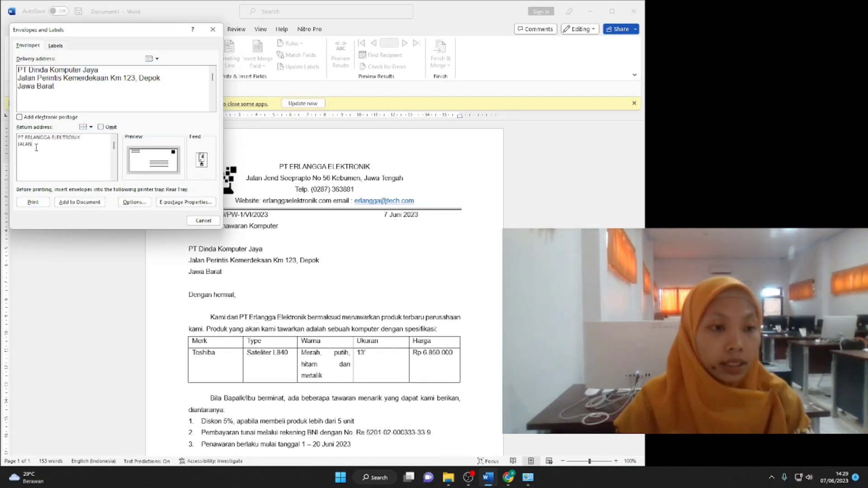
{"action": "key", "text": "BackSpace"}
{"action": "key", "text": "BackSpace"}
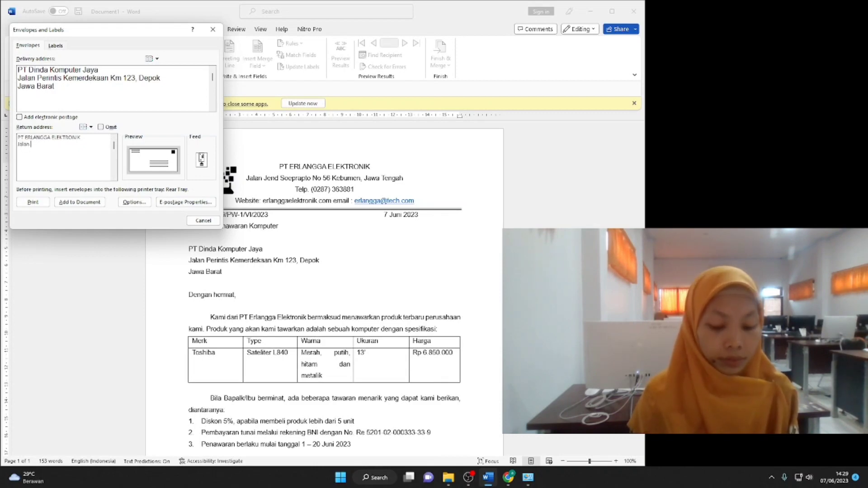
{"action": "type", "text": "No 56"}
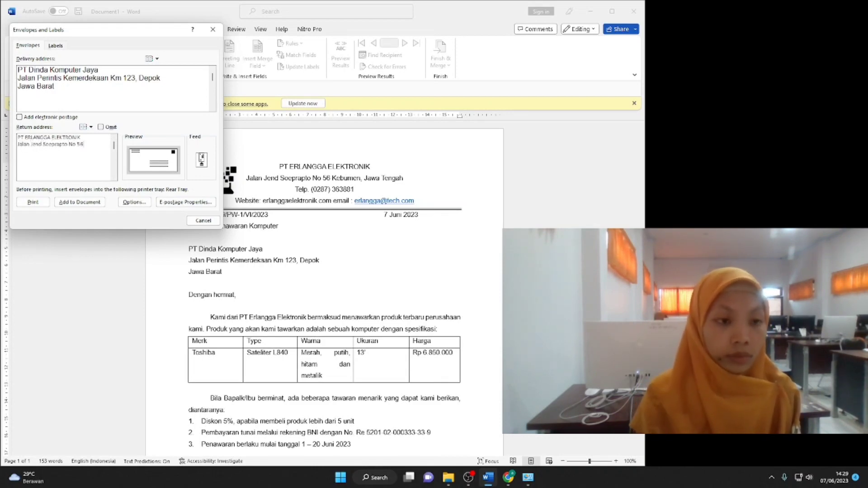
{"action": "type", "text": " Kebumen, Jawa Tengah"}
{"action": "key", "text": "Return"}
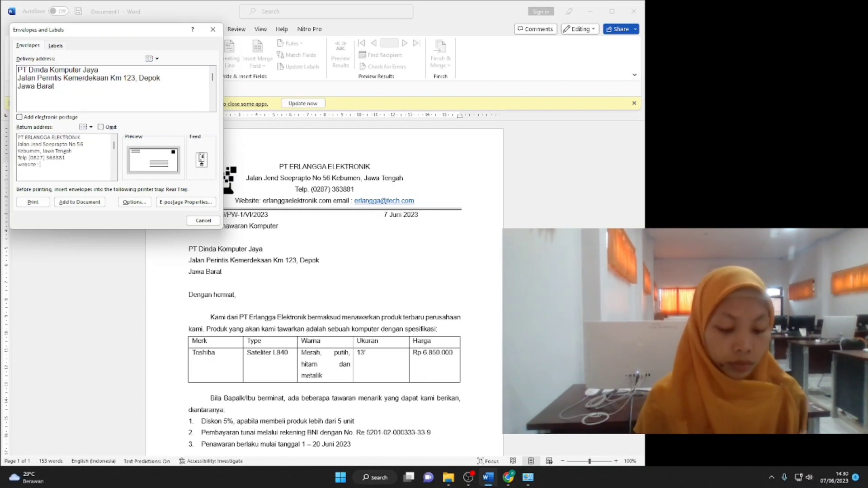
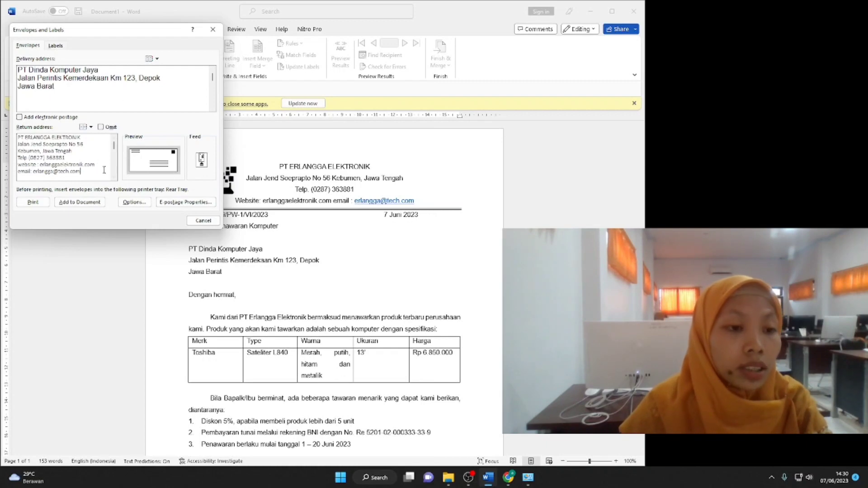
{"action": "left_click", "coordinate": [134, 203]}
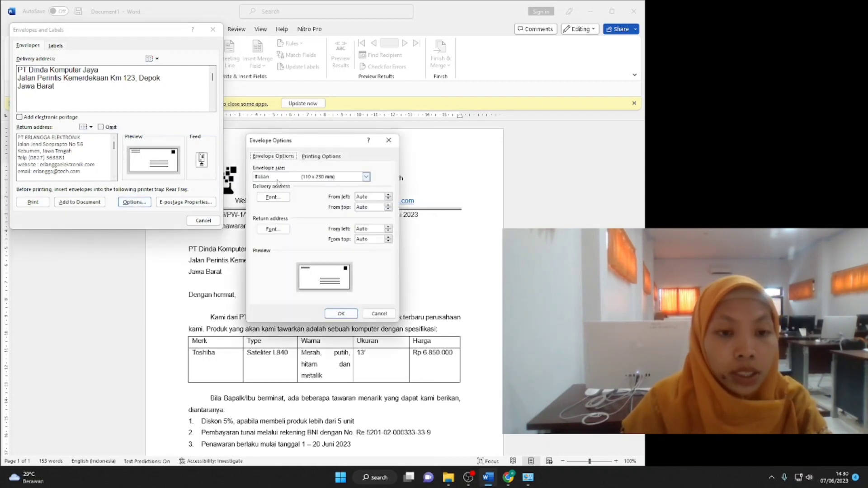
Keep the Italian 110 x 230 mm size and add the envelope to the document.
{"action": "left_click", "coordinate": [367, 178]}
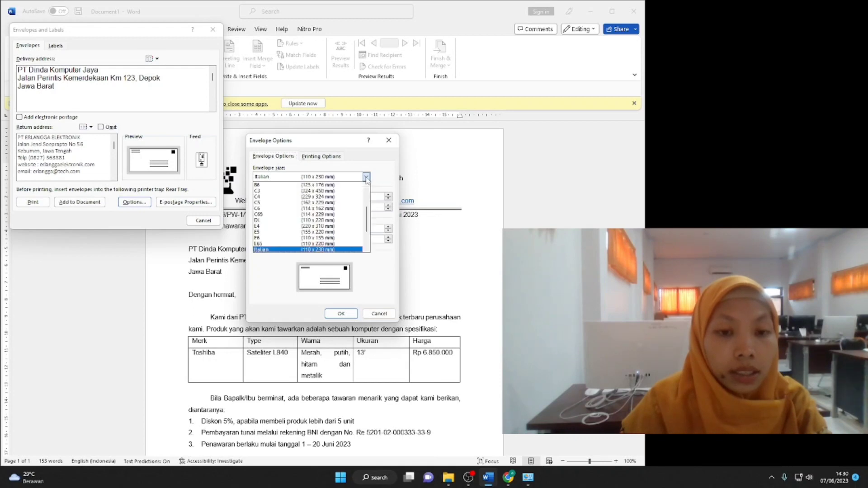
{"action": "left_click", "coordinate": [322, 250]}
{"action": "left_click", "coordinate": [329, 156]}
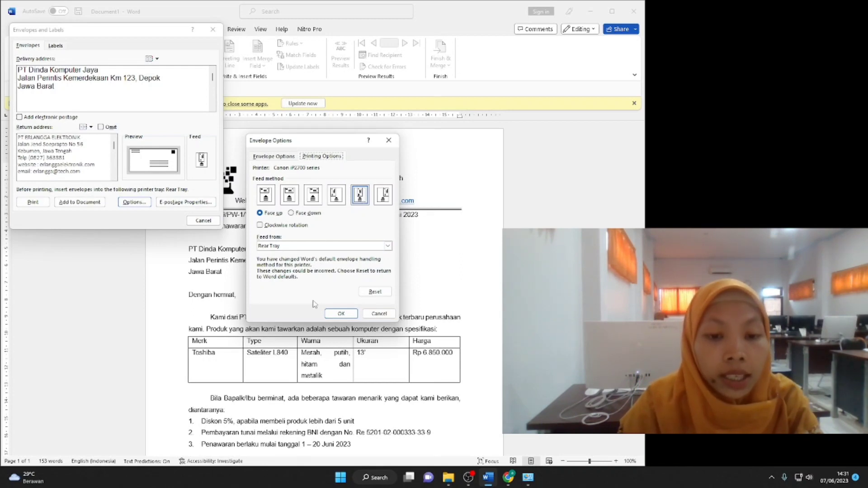
{"action": "left_click", "coordinate": [340, 313]}
{"action": "left_click", "coordinate": [75, 204]}
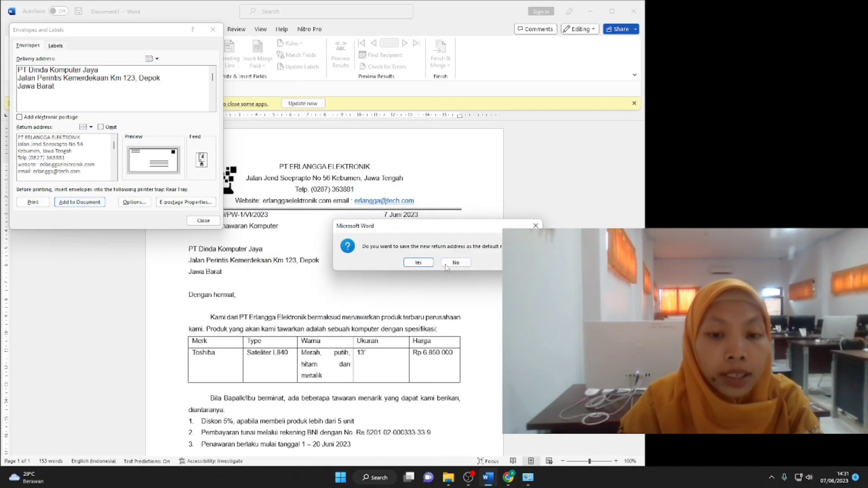
{"action": "left_click", "coordinate": [418, 262]}
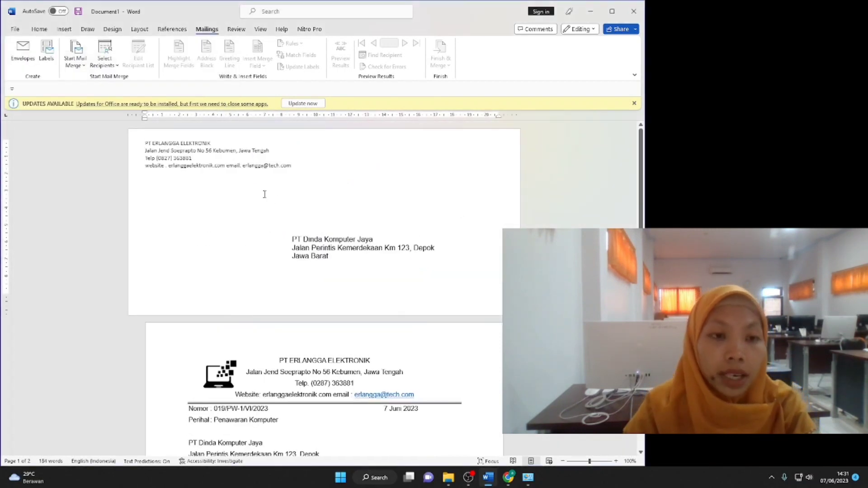
Center the envelope's return address.
{"action": "left_click_drag", "start_coordinate": [145, 143], "coordinate": [292, 165]}
{"action": "left_click", "coordinate": [292, 167]}
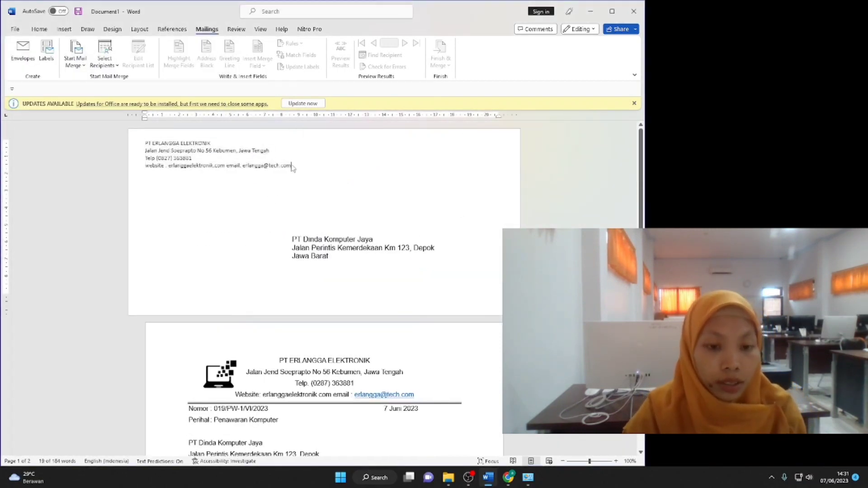
{"action": "left_click_drag", "start_coordinate": [145, 143], "coordinate": [330, 272]}
{"action": "left_click", "coordinate": [40, 29]}
{"action": "left_click", "coordinate": [231, 61]}
{"action": "left_click", "coordinate": [287, 142]}
Format both envelope addresses in Arial 11 with 1.5 line spacing.
{"action": "left_click", "coordinate": [100, 46]}
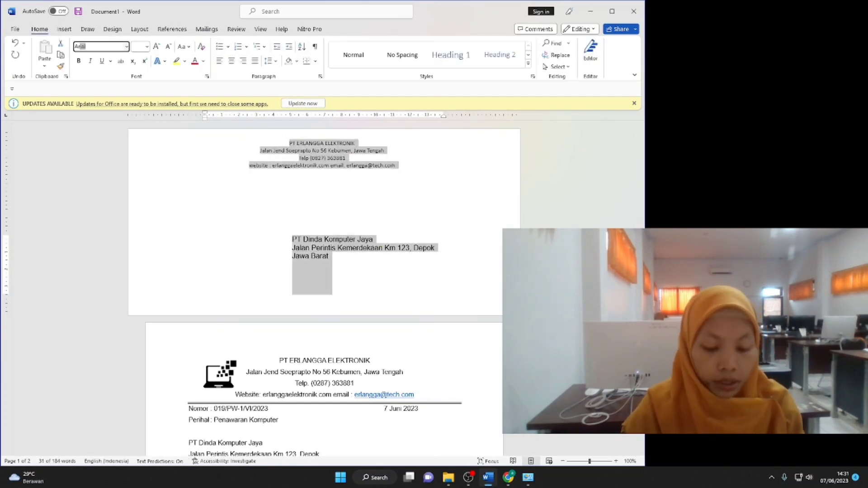
{"action": "left_click", "coordinate": [143, 47]}
{"action": "type", "text": "11"}
{"action": "key", "text": "Return"}
{"action": "left_click", "coordinate": [361, 226]}
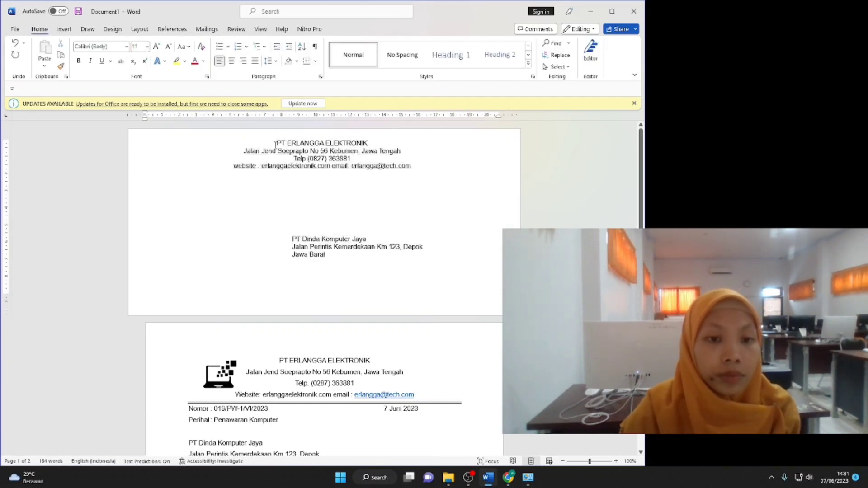
{"action": "left_click_drag", "start_coordinate": [276, 142], "coordinate": [330, 272]}
{"action": "left_click", "coordinate": [270, 60]}
{"action": "left_click", "coordinate": [278, 97]}
{"action": "left_click", "coordinate": [139, 29]}
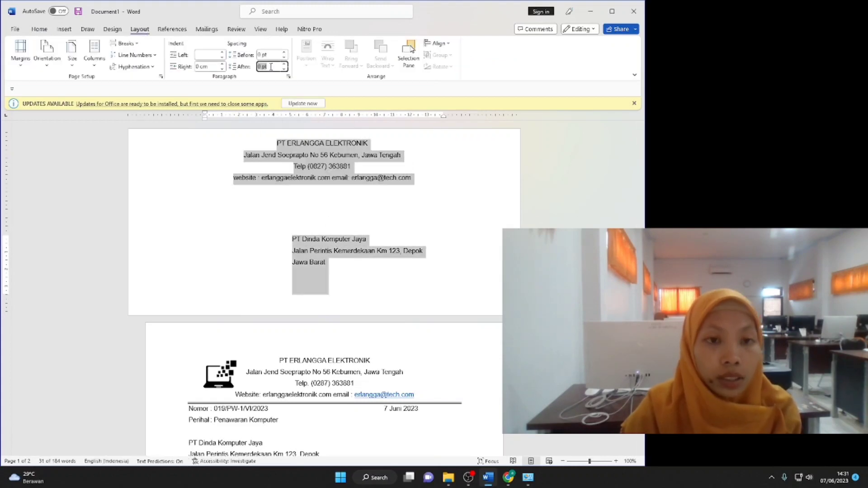
{"action": "left_click", "coordinate": [349, 179]}
Add a double-line bottom border under the return address.
{"action": "left_click", "coordinate": [39, 29]}
{"action": "left_click", "coordinate": [315, 60]}
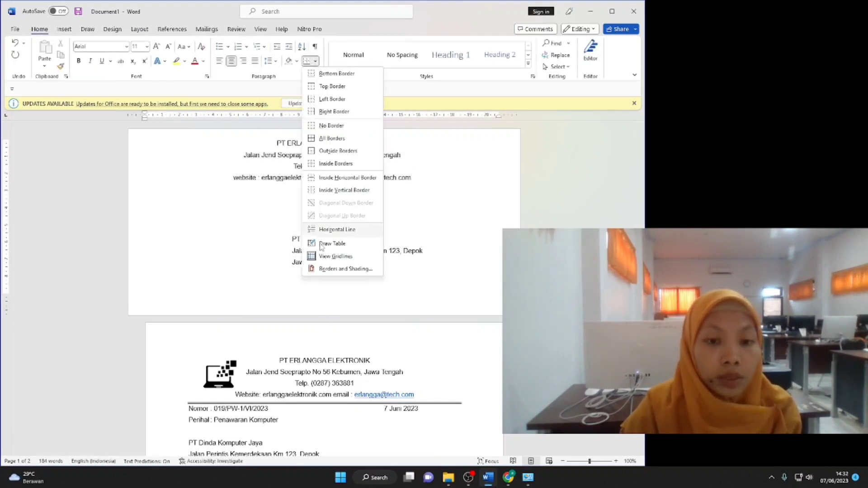
{"action": "left_click", "coordinate": [337, 270]}
{"action": "left_click", "coordinate": [319, 229]}
{"action": "left_click", "coordinate": [287, 226]}
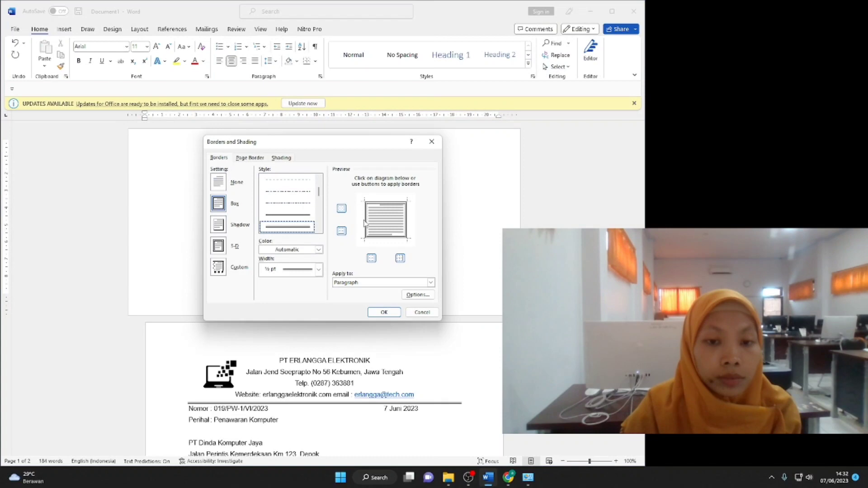
{"action": "left_click", "coordinate": [387, 206]}
{"action": "left_click", "coordinate": [384, 312]}
Start inserting a picture from this device for the envelope logo.
{"action": "left_click", "coordinate": [65, 29]}
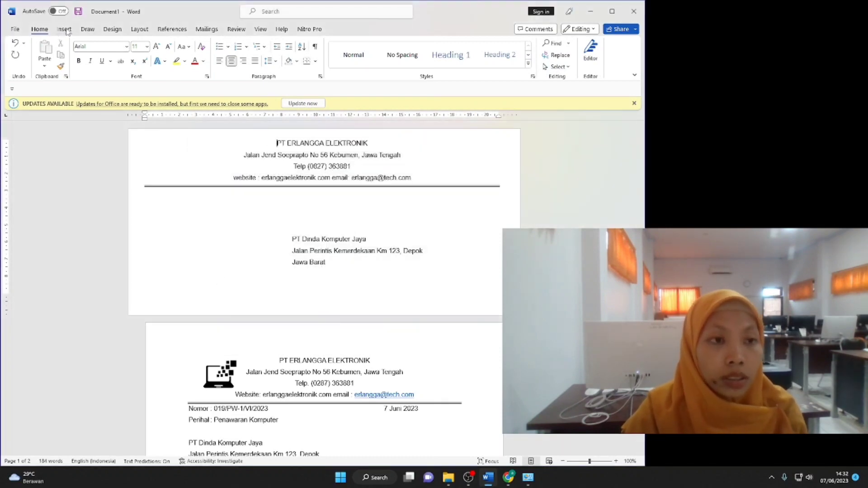
{"action": "left_click", "coordinate": [100, 53]}
{"action": "left_click", "coordinate": [123, 91]}
Insert the laptop logo, move it to the letterhead's left side, and place it behind text.
{"action": "left_click", "coordinate": [113, 89]}
{"action": "left_click", "coordinate": [355, 230]}
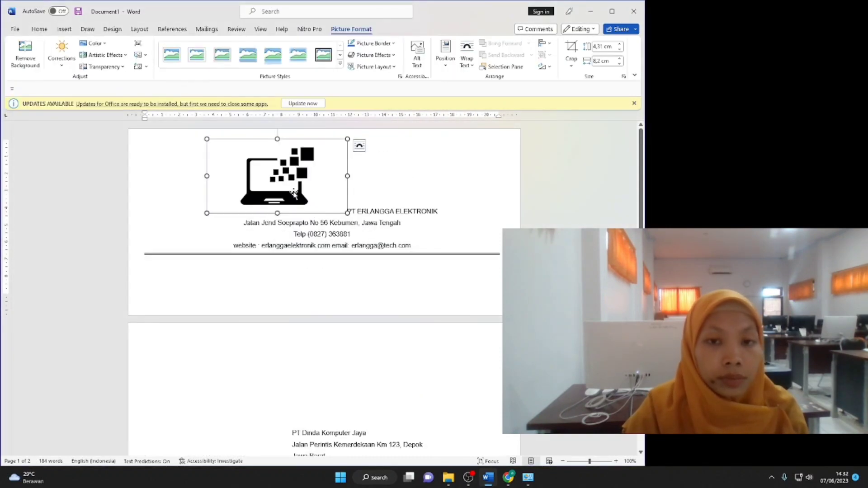
{"action": "left_click", "coordinate": [467, 58]}
{"action": "left_click", "coordinate": [489, 98]}
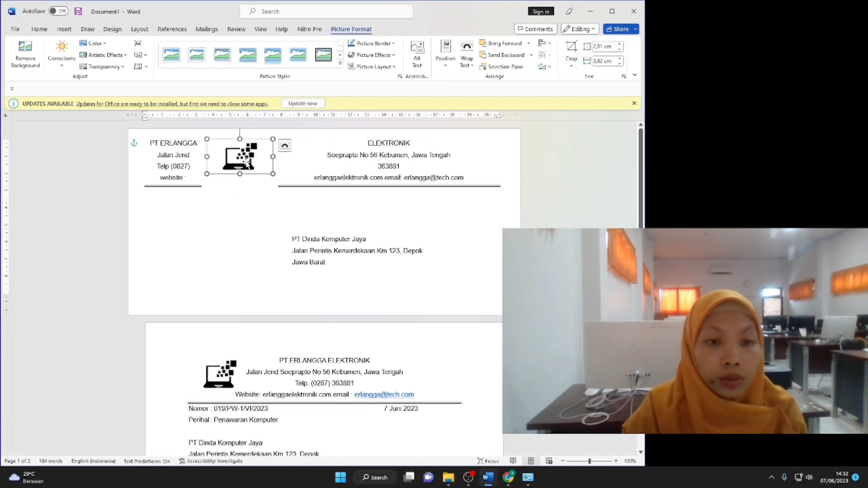
{"action": "left_click_drag", "start_coordinate": [246, 165], "coordinate": [212, 165]}
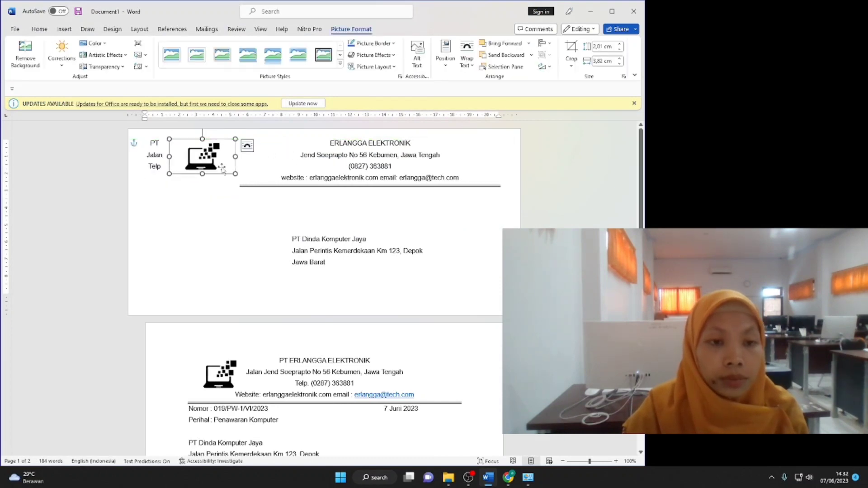
{"action": "left_click", "coordinate": [232, 163]}
{"action": "left_click", "coordinate": [205, 156]}
{"action": "left_click_drag", "start_coordinate": [206, 156], "coordinate": [179, 156]}
{"action": "left_click", "coordinate": [466, 58]}
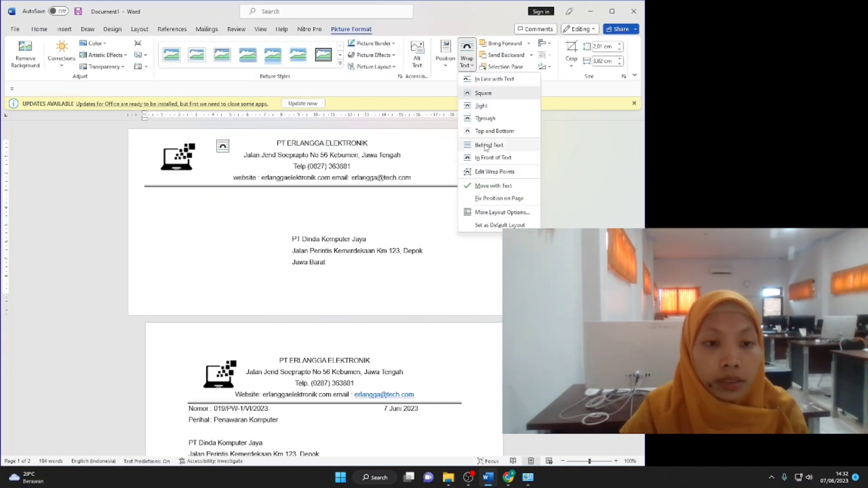
{"action": "left_click", "coordinate": [488, 145]}
Type 'Nomor' below the header rule and copy the letter's number line.
{"action": "left_click", "coordinate": [151, 192]}
{"action": "type", "text": "Nomor"}
{"action": "left_click_drag", "start_coordinate": [189, 409], "coordinate": [220, 410]}
{"action": "left_click", "coordinate": [166, 191]}
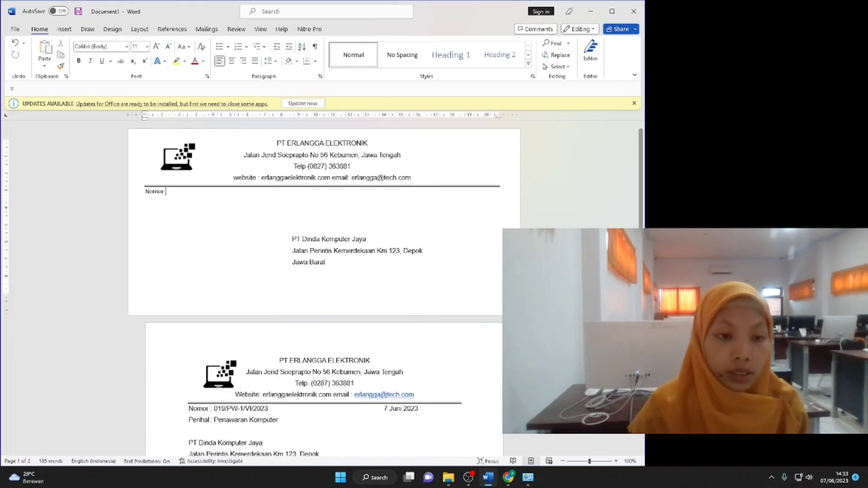
Paste the number 019/PW-1/VI/2023, shift the recipient block right, and add a line above it.
{"action": "type", "text": "Nomor : 019/PW-1/VI/2023"}
{"action": "left_click", "coordinate": [304, 244]}
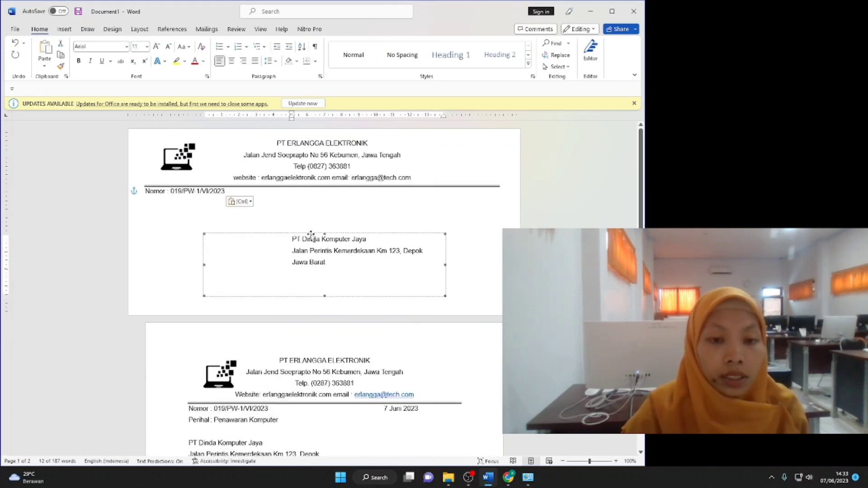
{"action": "left_click_drag", "start_coordinate": [311, 234], "coordinate": [368, 232]}
{"action": "left_click", "coordinate": [315, 211]}
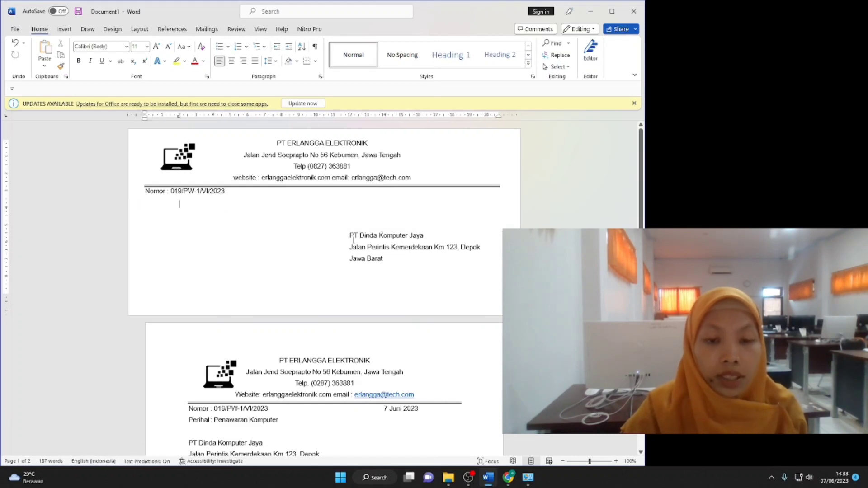
{"action": "scroll", "coordinate": [357, 242], "scroll_direction": "down", "scroll_amount": 2}
{"action": "left_click", "coordinate": [341, 194]}
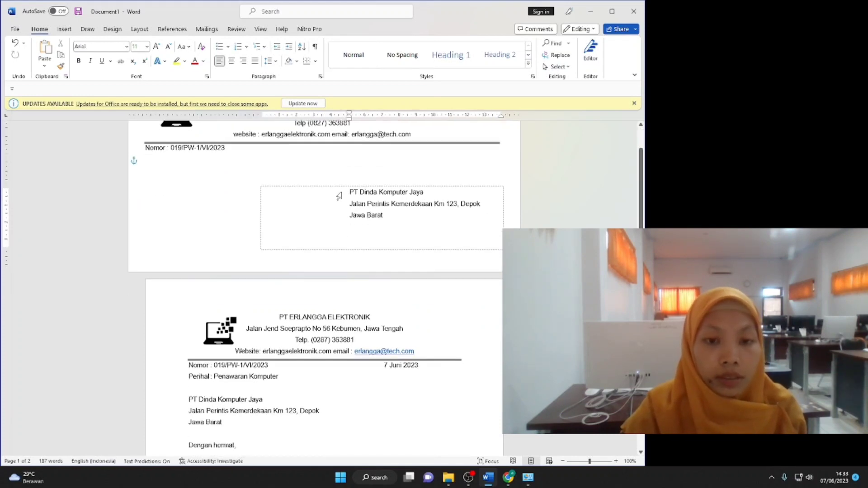
{"action": "key", "text": "Return"}
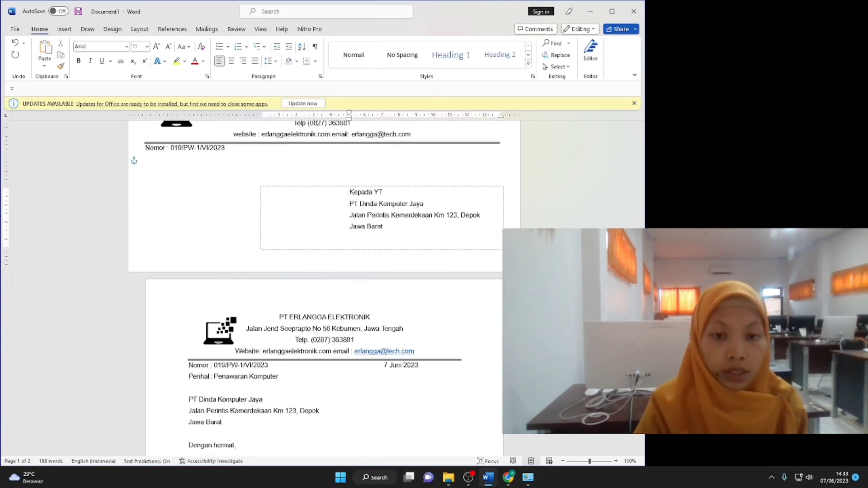
{"action": "left_click", "coordinate": [516, 191]}
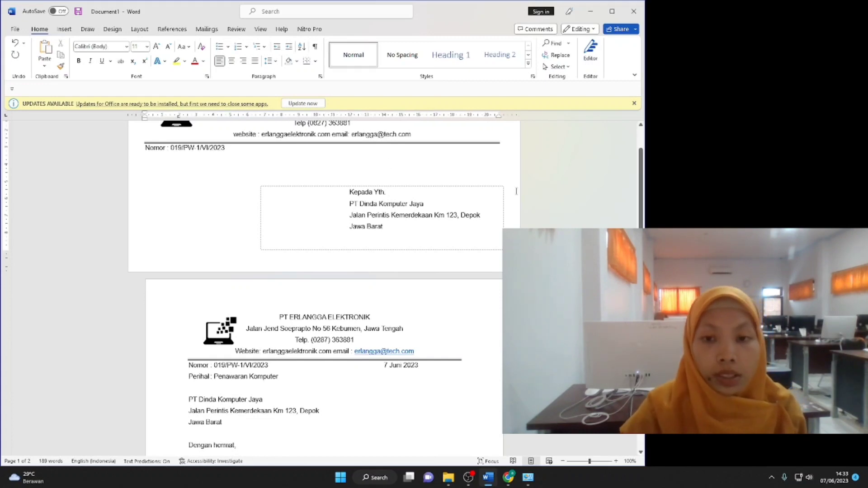
{"action": "scroll", "coordinate": [224, 151], "scroll_direction": "up", "scroll_amount": 2}
{"action": "left_click", "coordinate": [412, 177]}
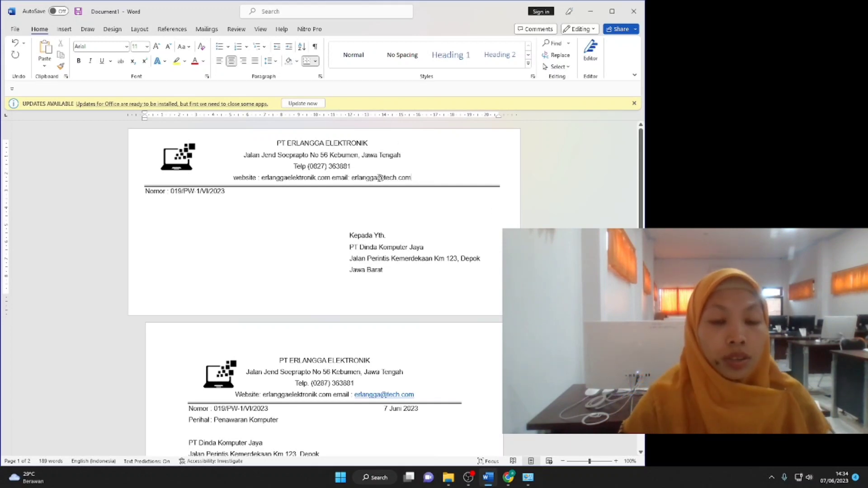
Print just the current envelope page on the Canon iP2700 series printer.
{"action": "left_click", "coordinate": [15, 29]}
{"action": "left_click", "coordinate": [27, 167]}
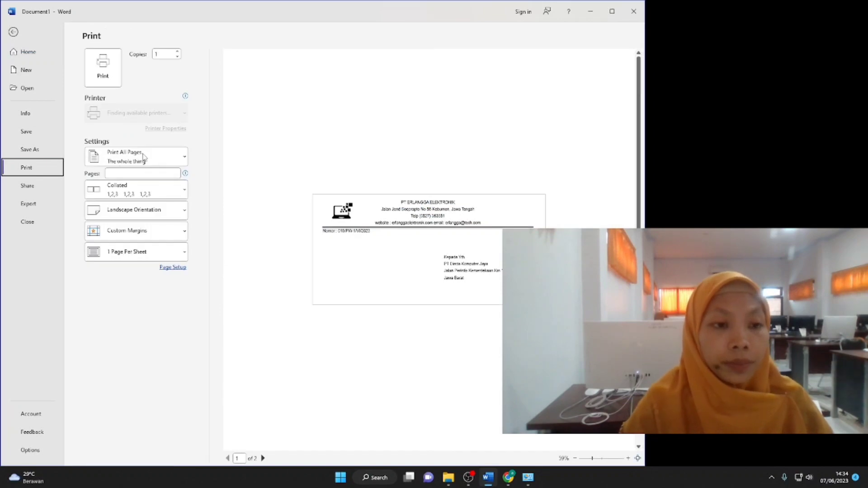
{"action": "left_click", "coordinate": [175, 162]}
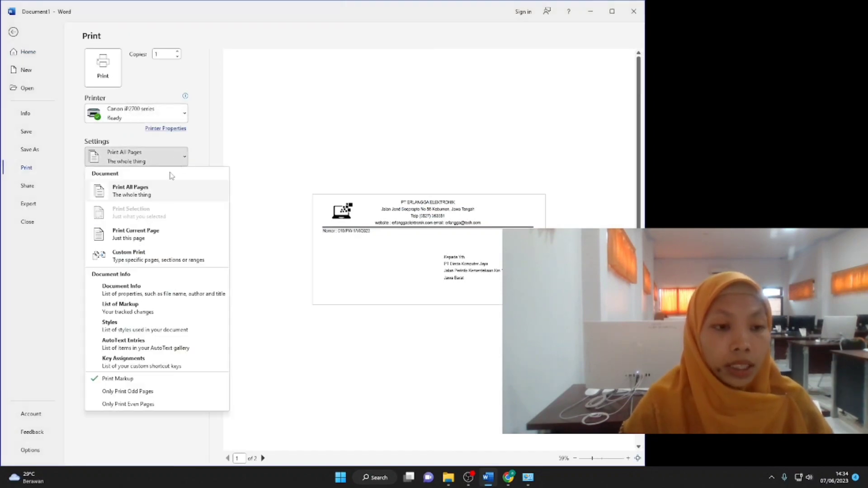
{"action": "left_click", "coordinate": [149, 234]}
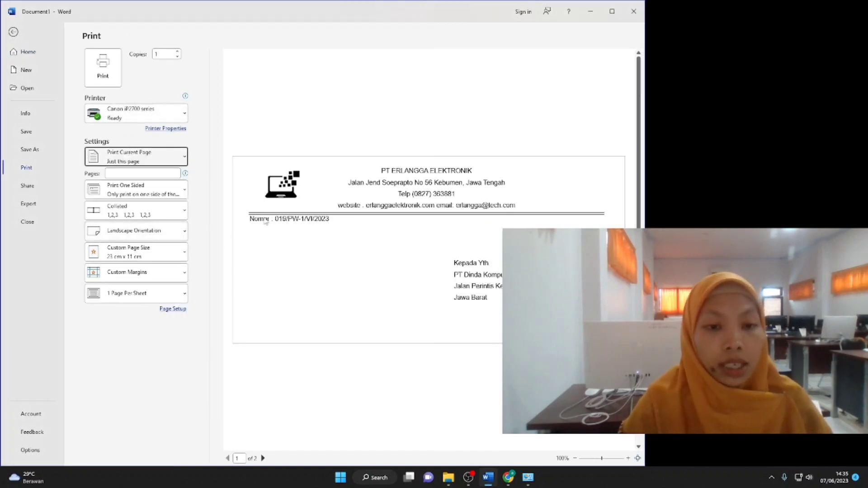
{"action": "left_click", "coordinate": [143, 117]}
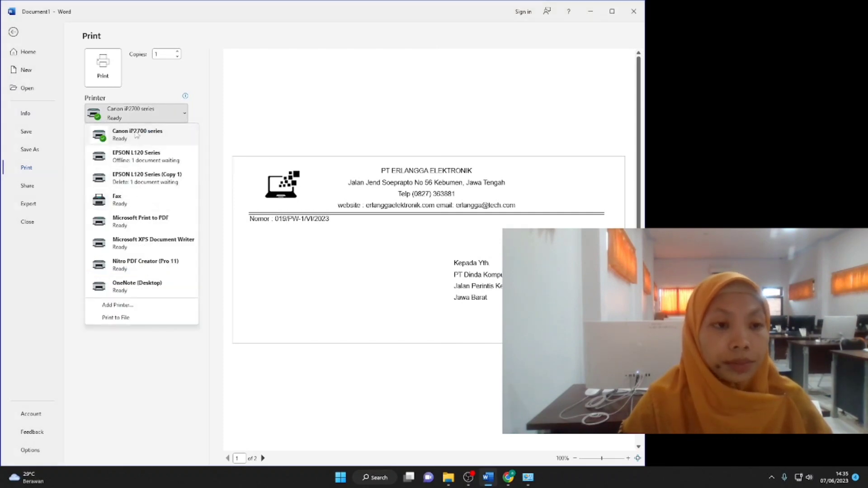
{"action": "left_click", "coordinate": [137, 135]}
{"action": "left_click", "coordinate": [107, 75]}
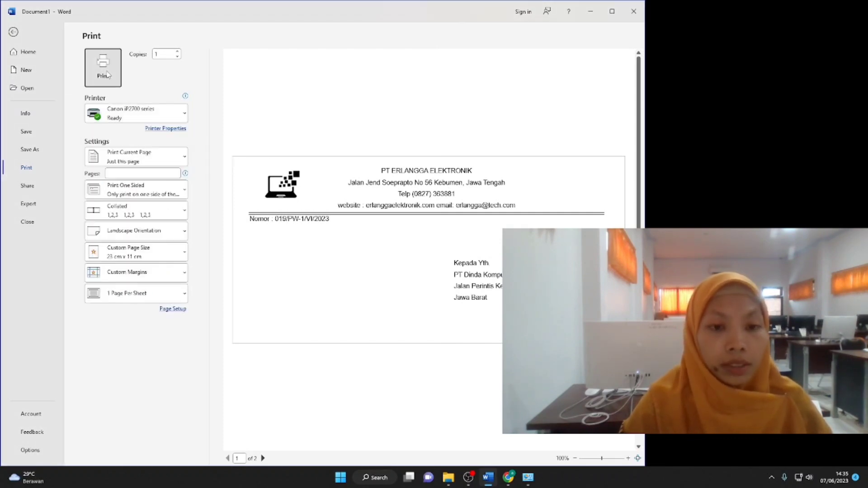